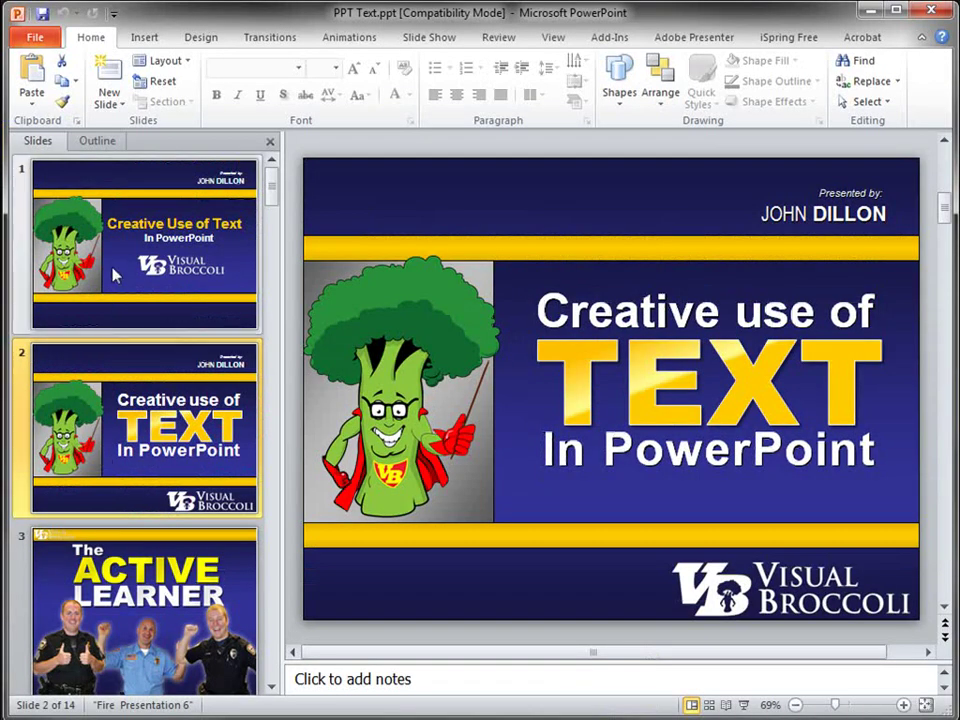
Show slide 1, the 'Creative Use of Text In PowerPoint' title slide, in the editing area.
left_click(113, 275)
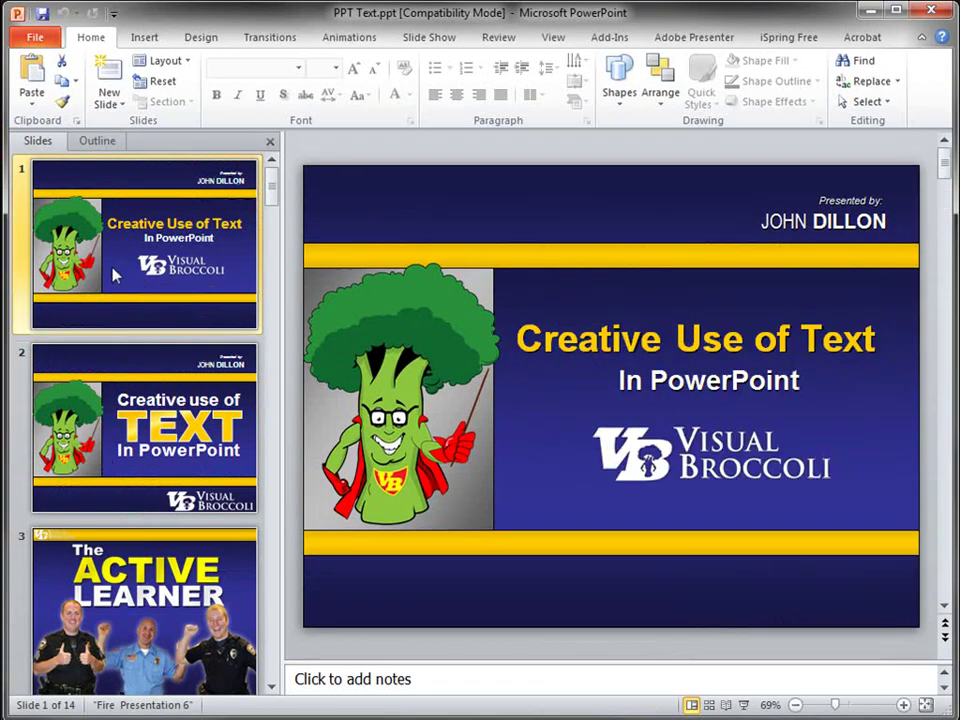
Move the VB logo to lower right, the title up, and the subtitle down near the bottom band.
left_click(665, 380)
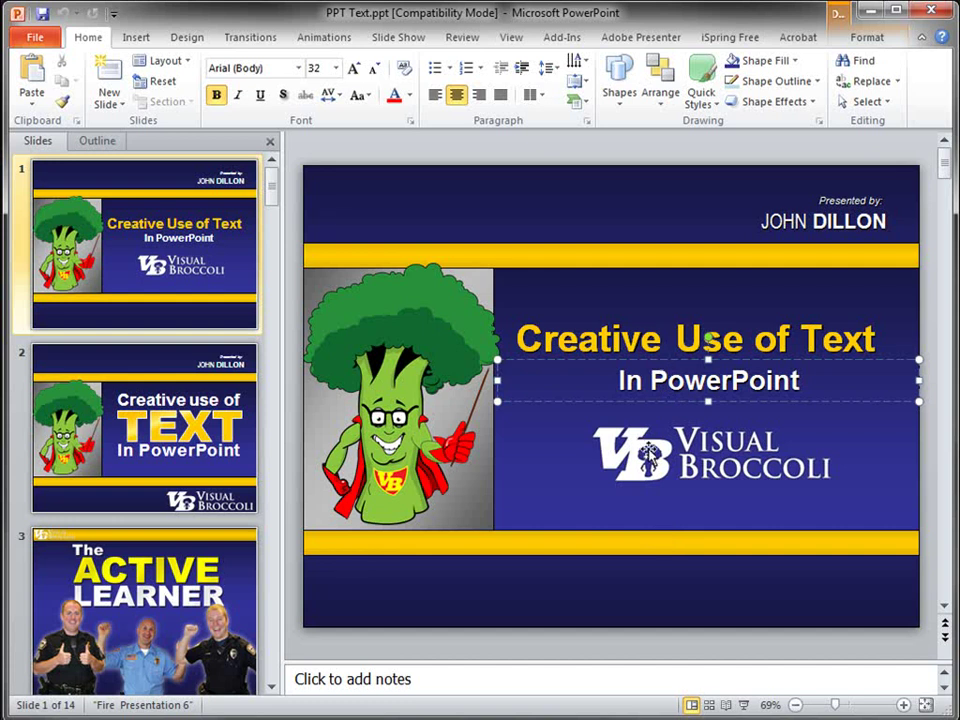
left_click_drag(646, 449, 725, 600)
left_click(599, 338)
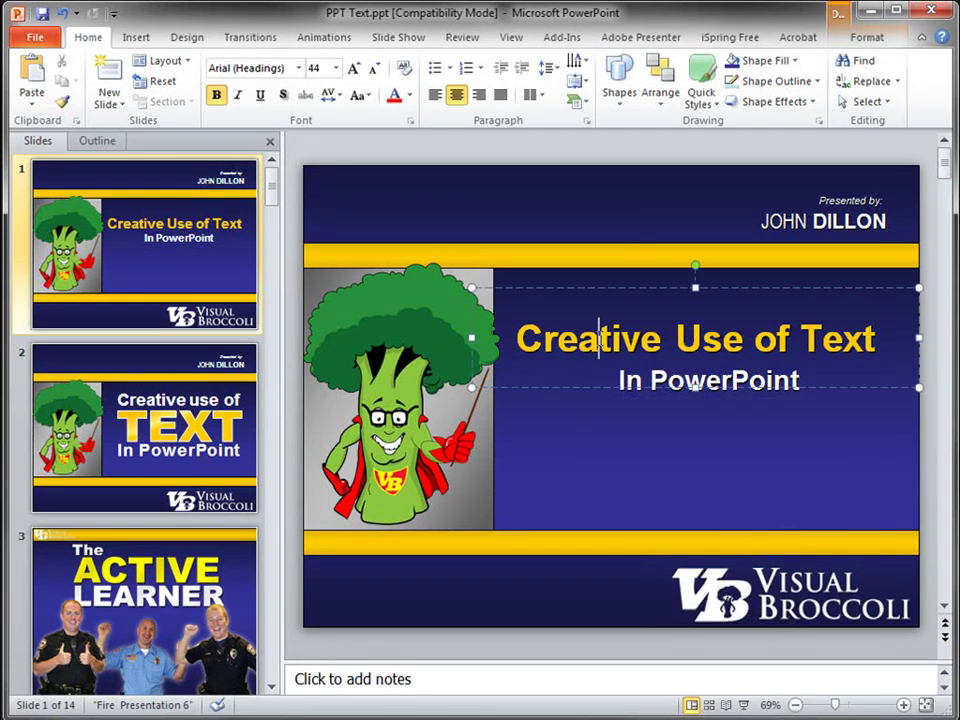
left_click_drag(596, 289, 602, 238)
left_click(630, 395)
left_click_drag(628, 356, 628, 481)
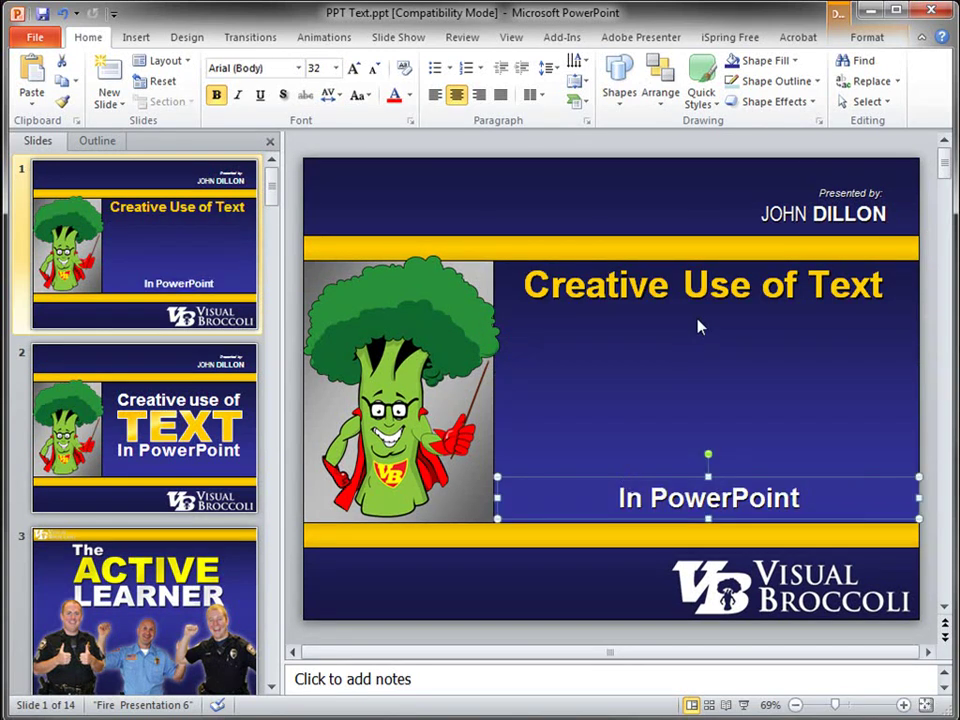
left_click(703, 285)
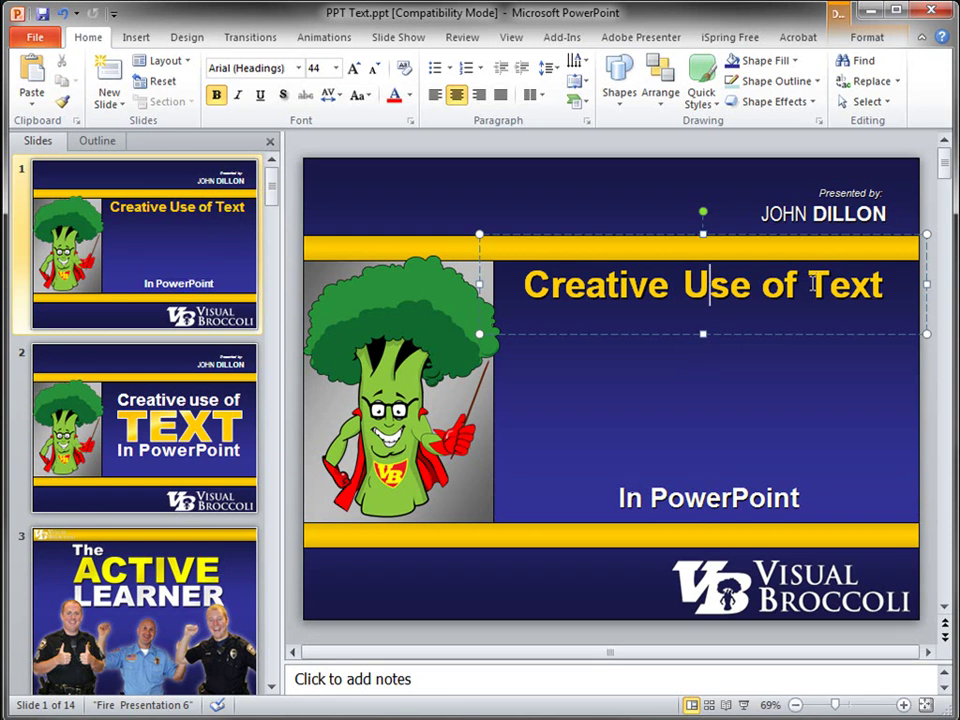
left_click(781, 336)
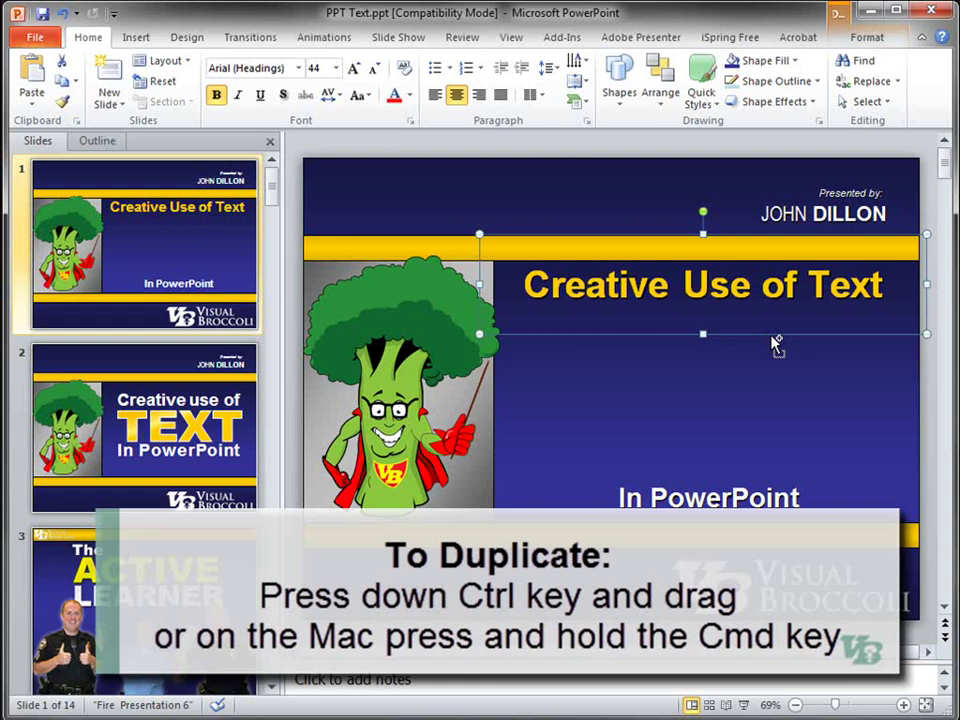
Duplicate the title box into the slide's middle and trim the copy to read 'TEXT'.
left_click_drag(769, 334, 769, 428)
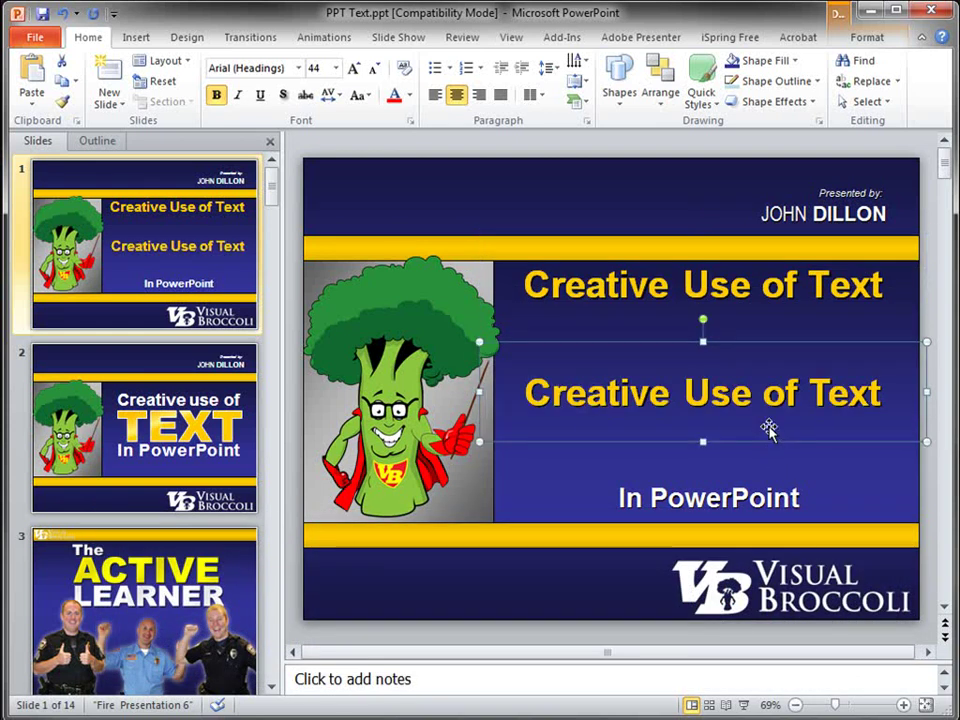
left_click_drag(803, 392, 535, 395)
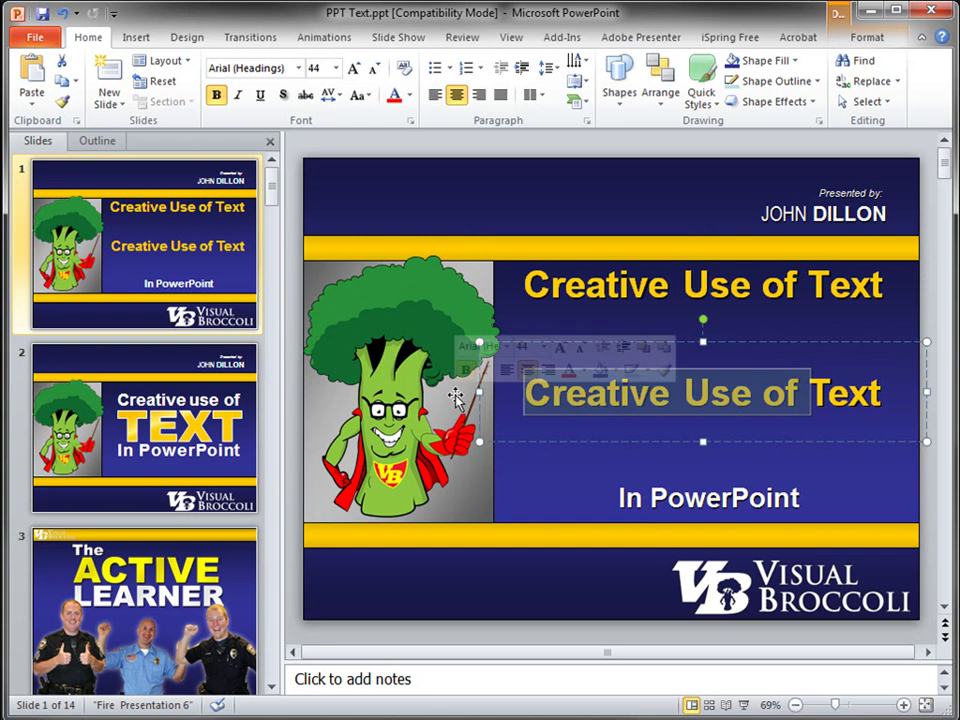
key("Delete")
key("Escape")
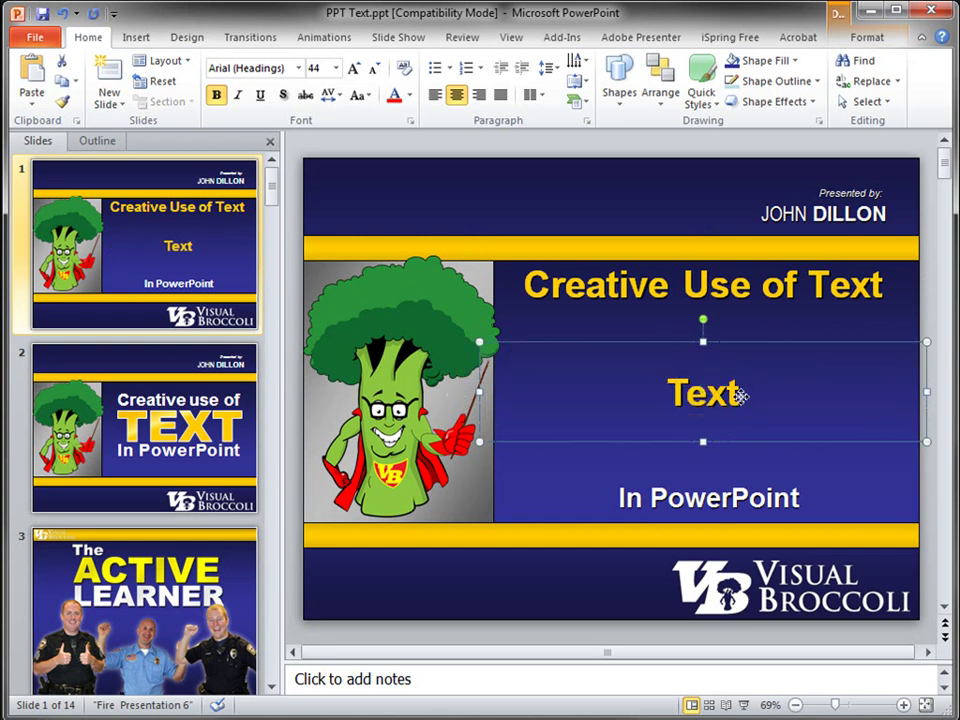
double_click(741, 392)
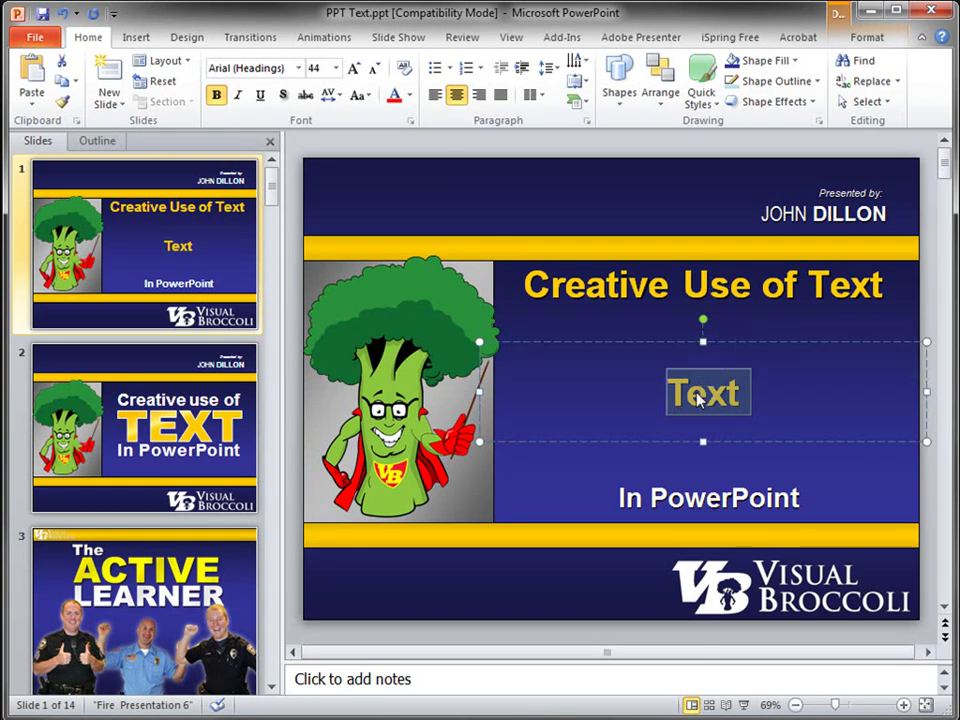
type("TEXT")
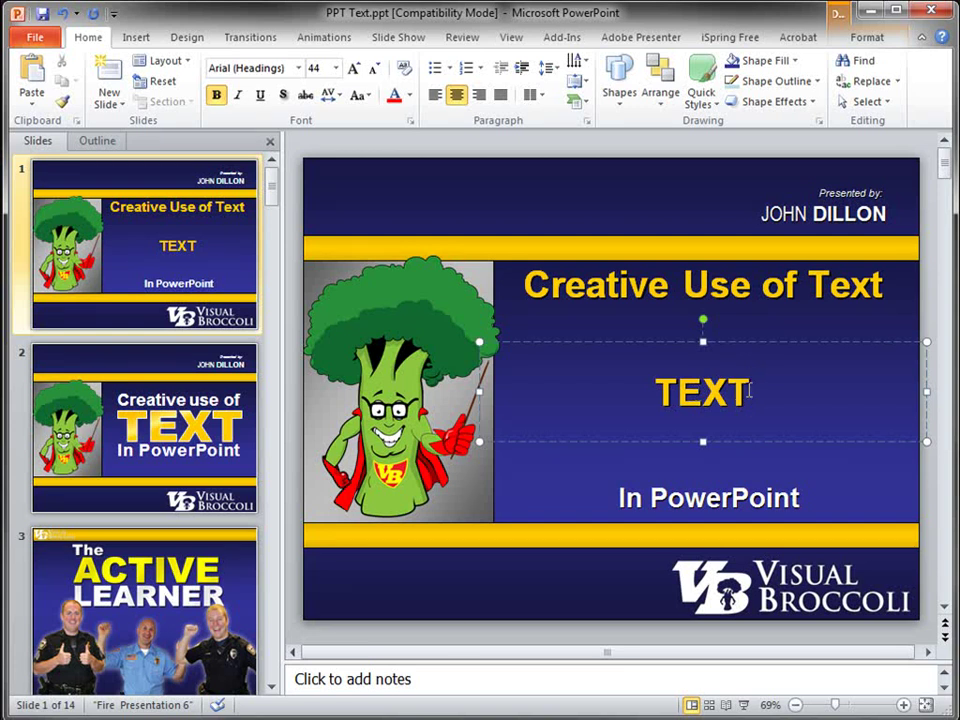
left_click_drag(750, 392, 611, 390)
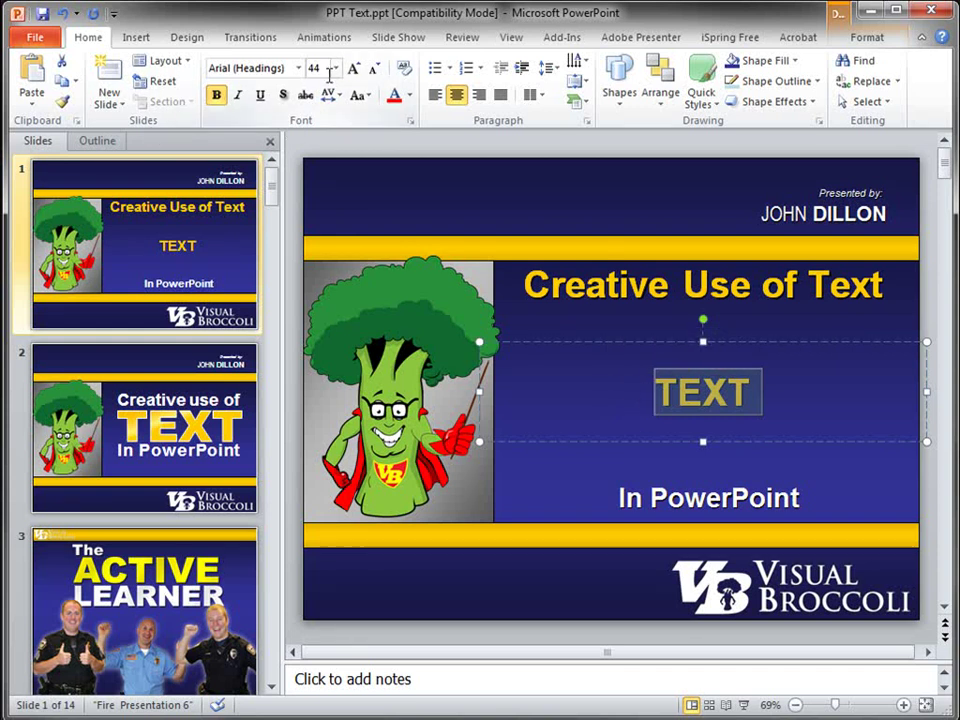
Set the middle word 'TEXT' to 140 pt Arial Black.
left_click(316, 68)
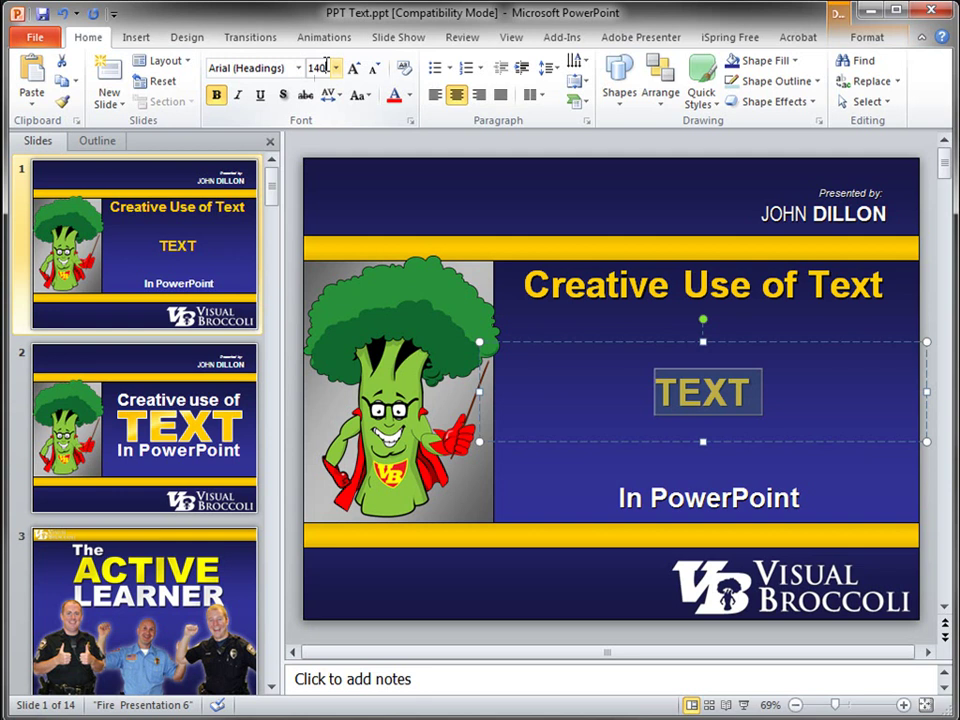
key("Return")
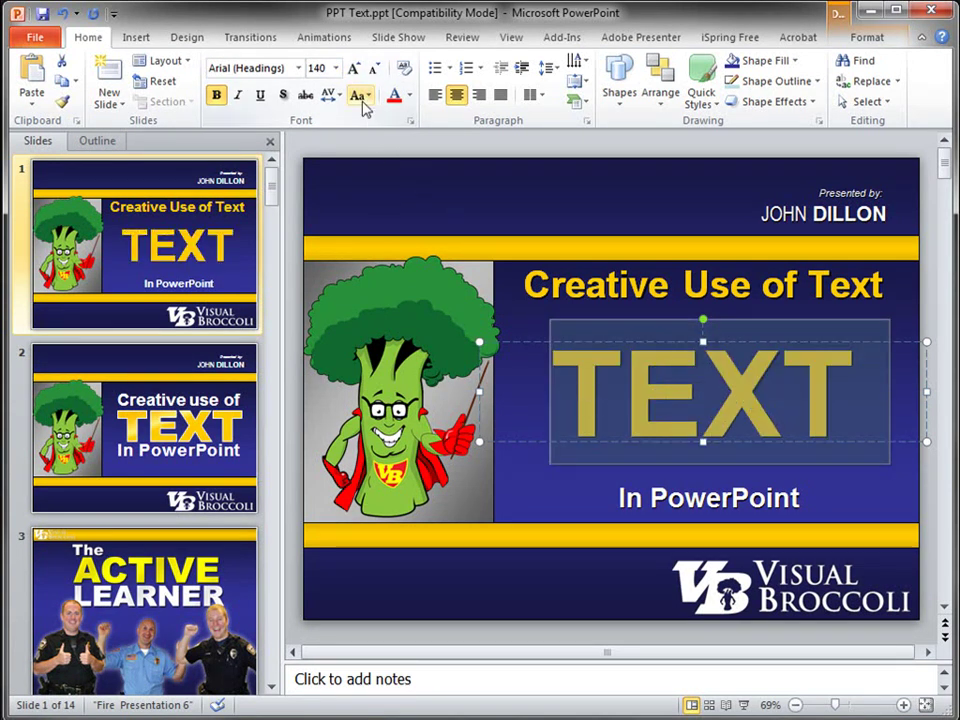
left_click(298, 68)
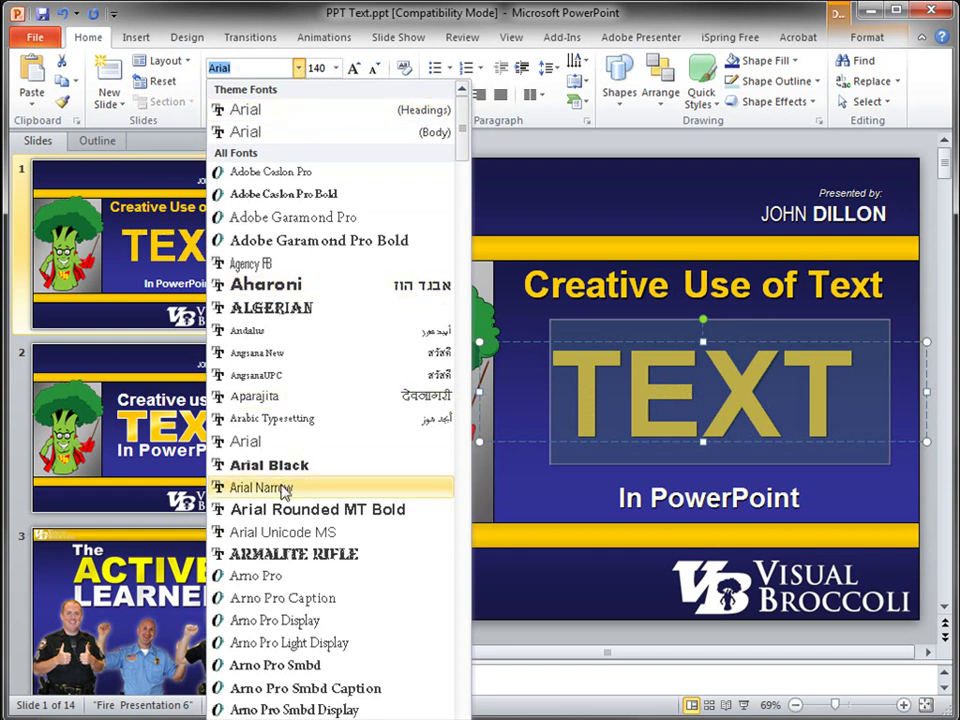
left_click(272, 465)
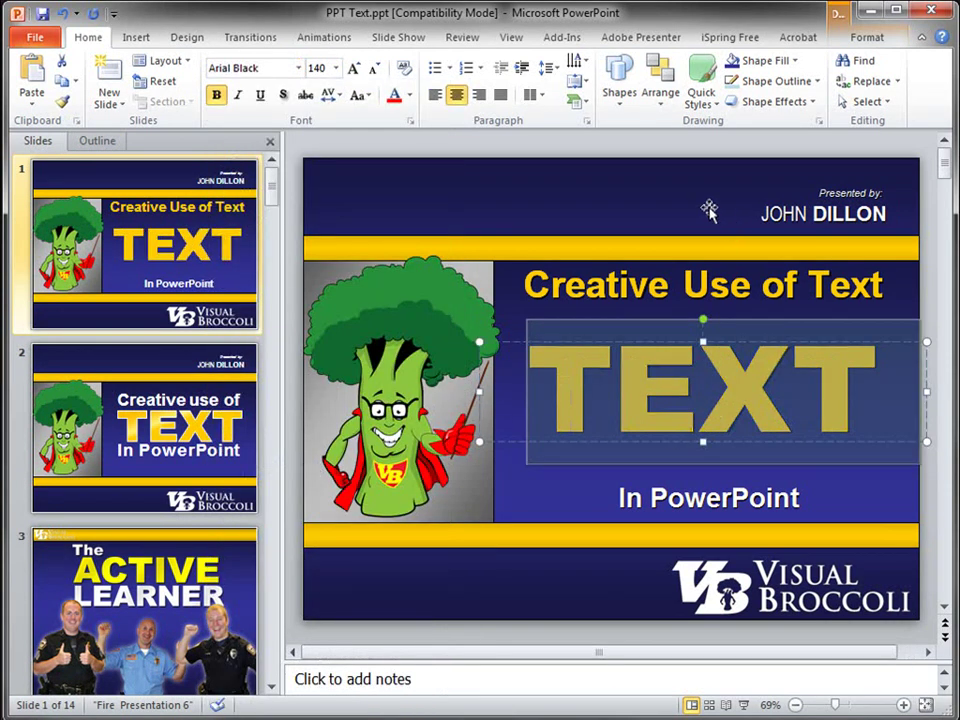
left_click(632, 425)
left_click_drag(567, 392, 864, 398)
Change the TEXT word's fill to a gradient fill in Format Text Effects.
right_click(831, 373)
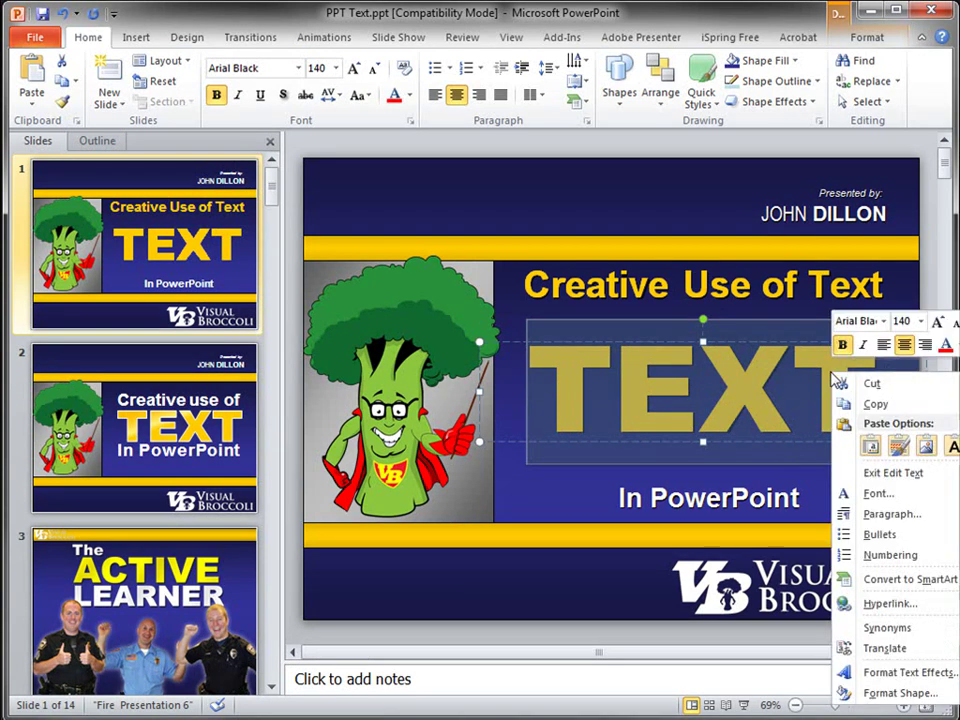
left_click(866, 677)
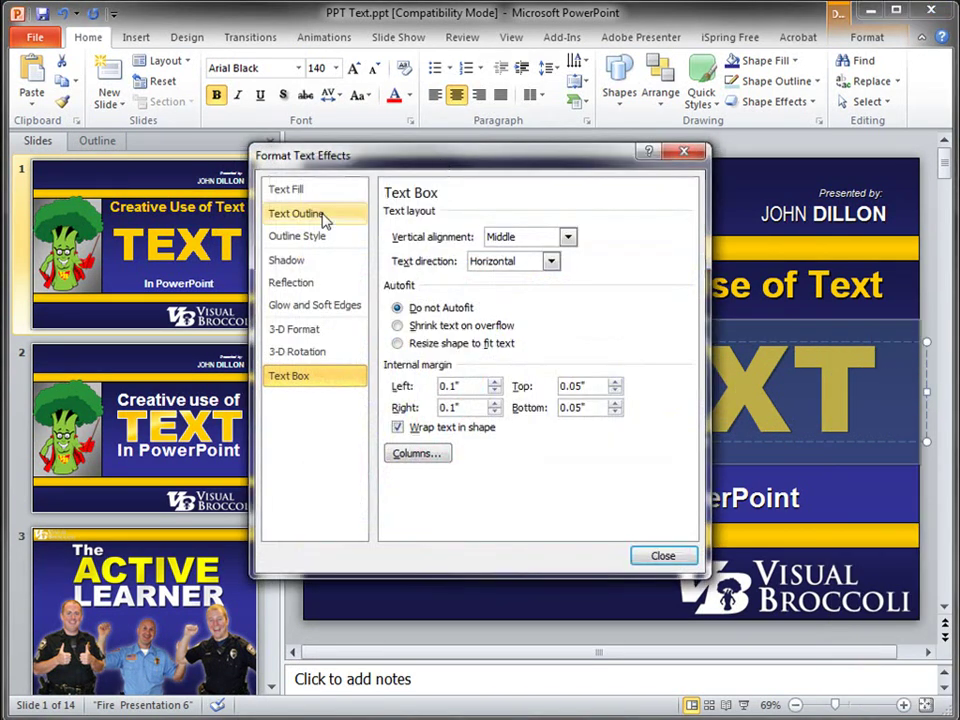
left_click(308, 217)
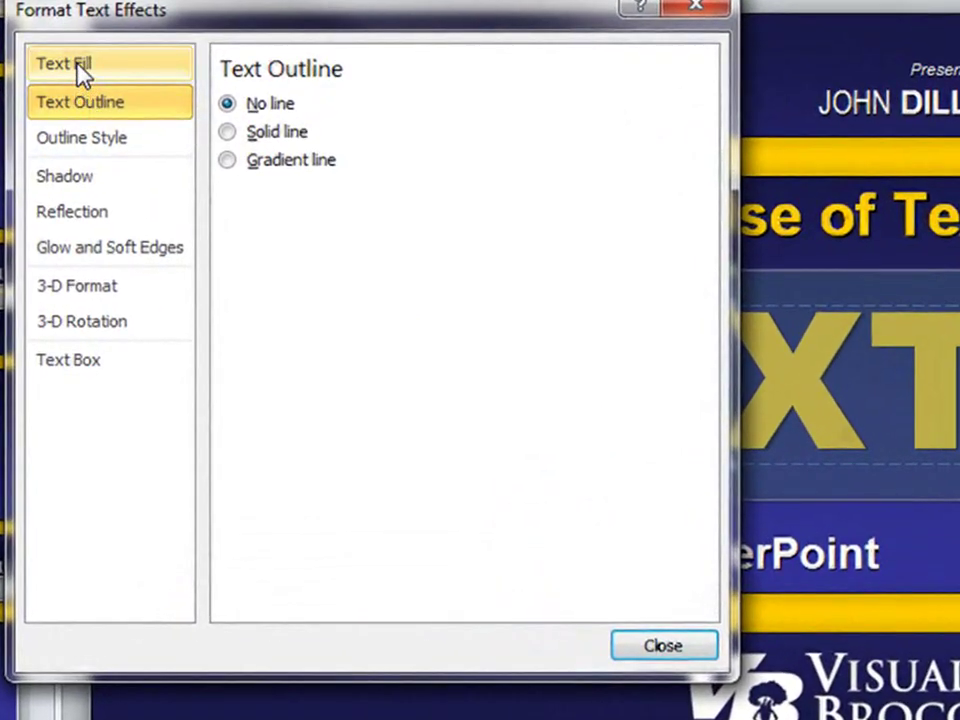
left_click(100, 78)
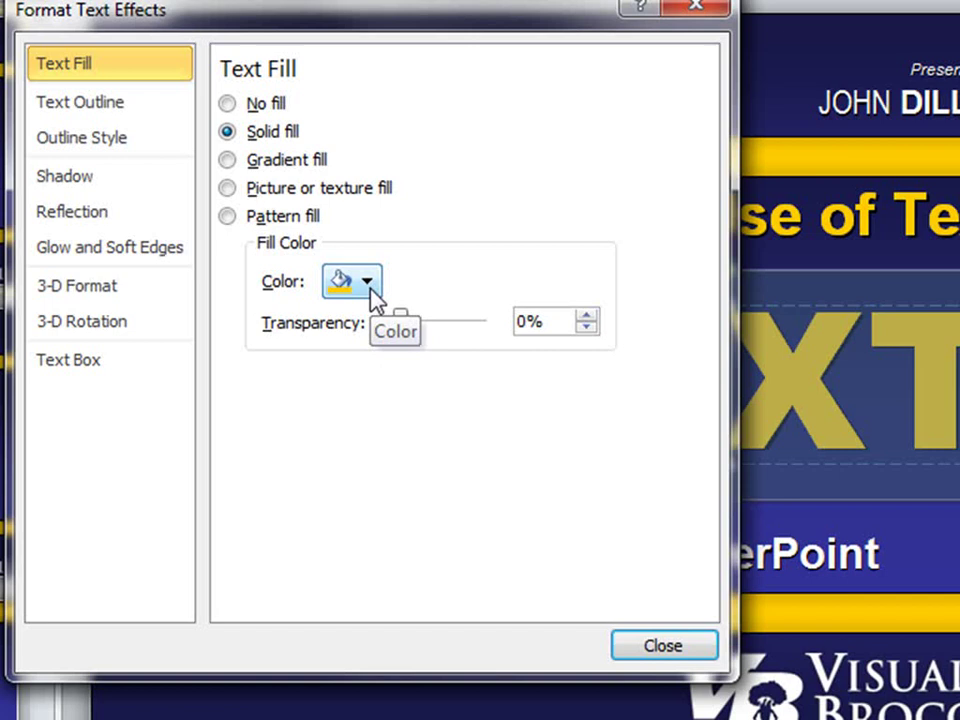
left_click(226, 160)
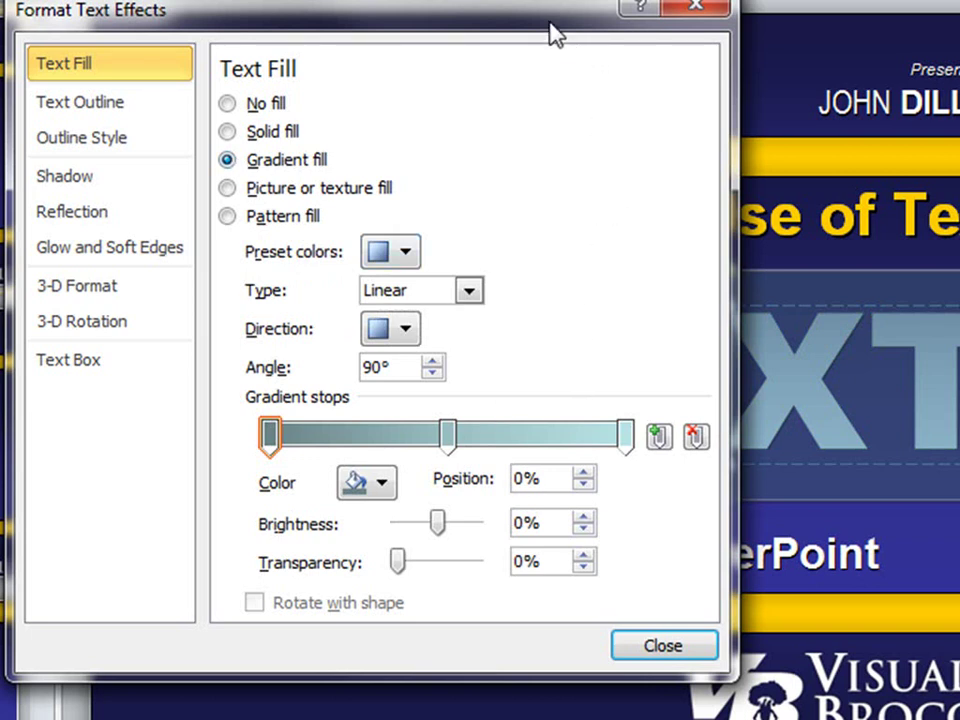
Remove the extra gradient stops, leaving three stops on the TEXT gradient bar.
left_click_drag(555, 35, 228, 35)
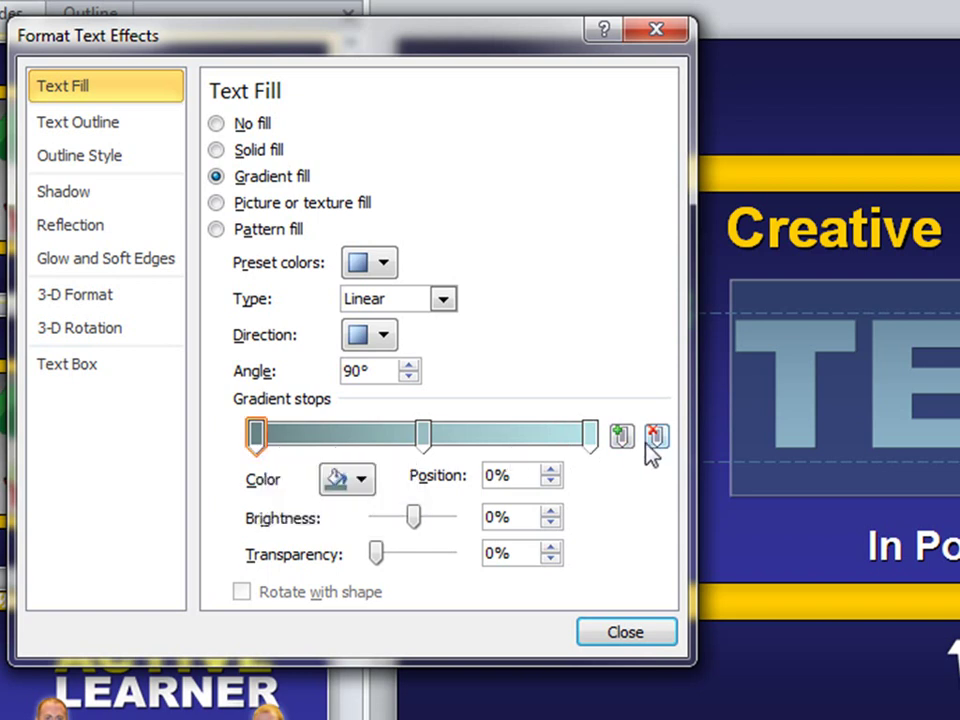
left_click(525, 438)
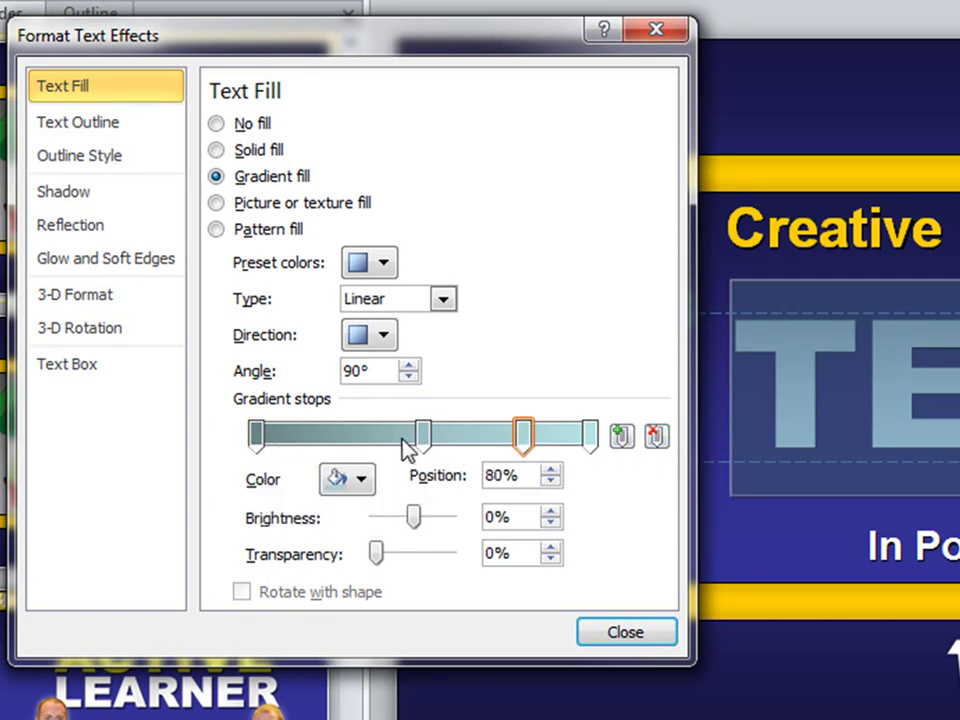
left_click(369, 440)
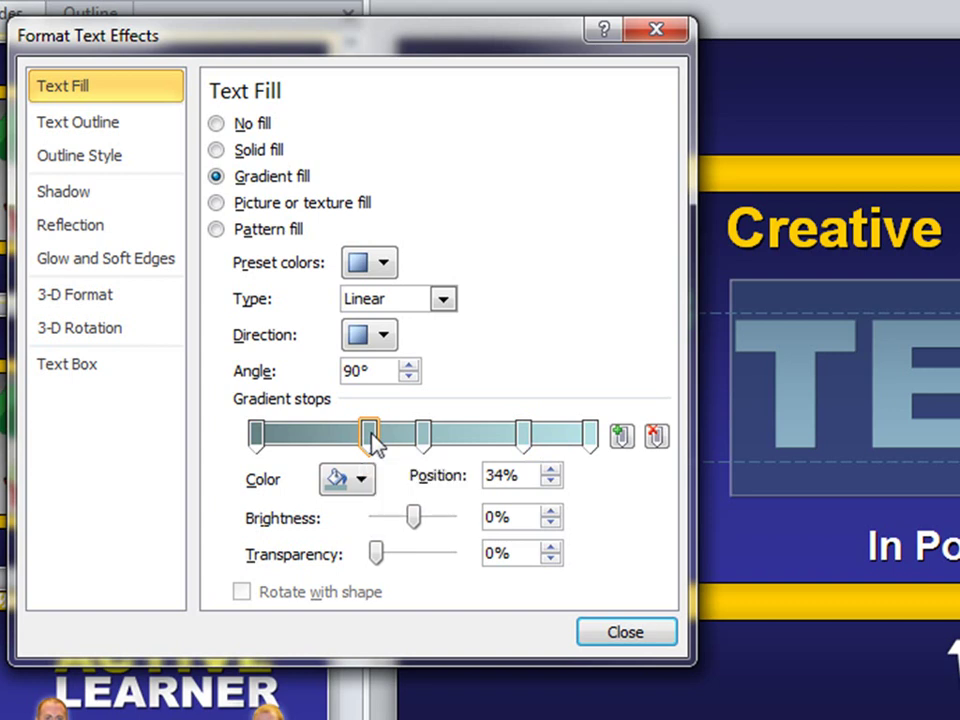
left_click_drag(369, 440, 381, 484)
left_click_drag(531, 440, 545, 522)
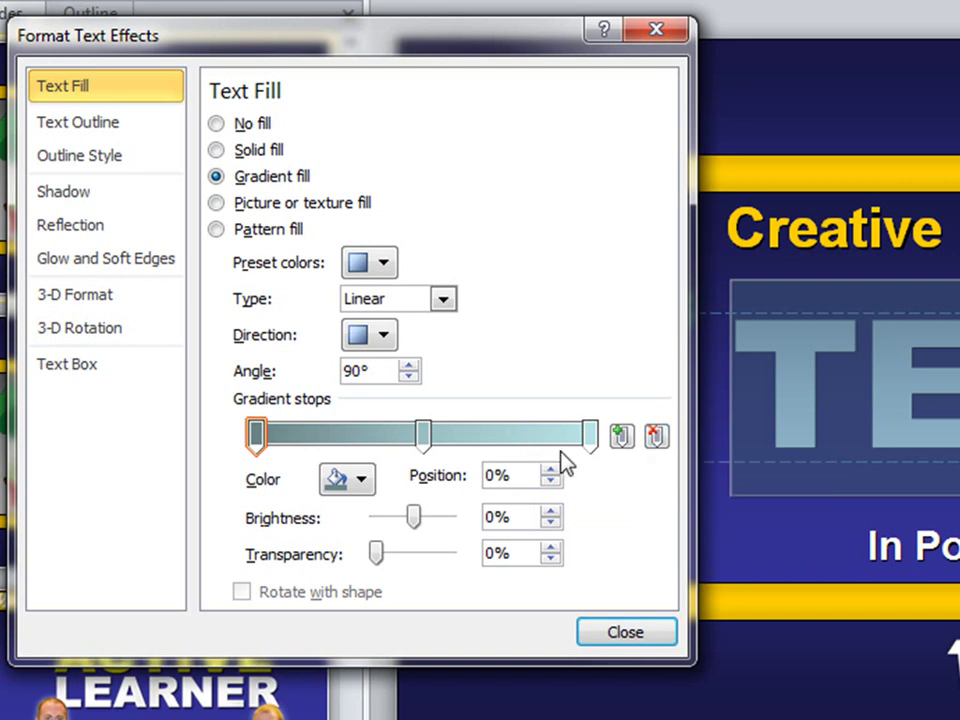
left_click(497, 440)
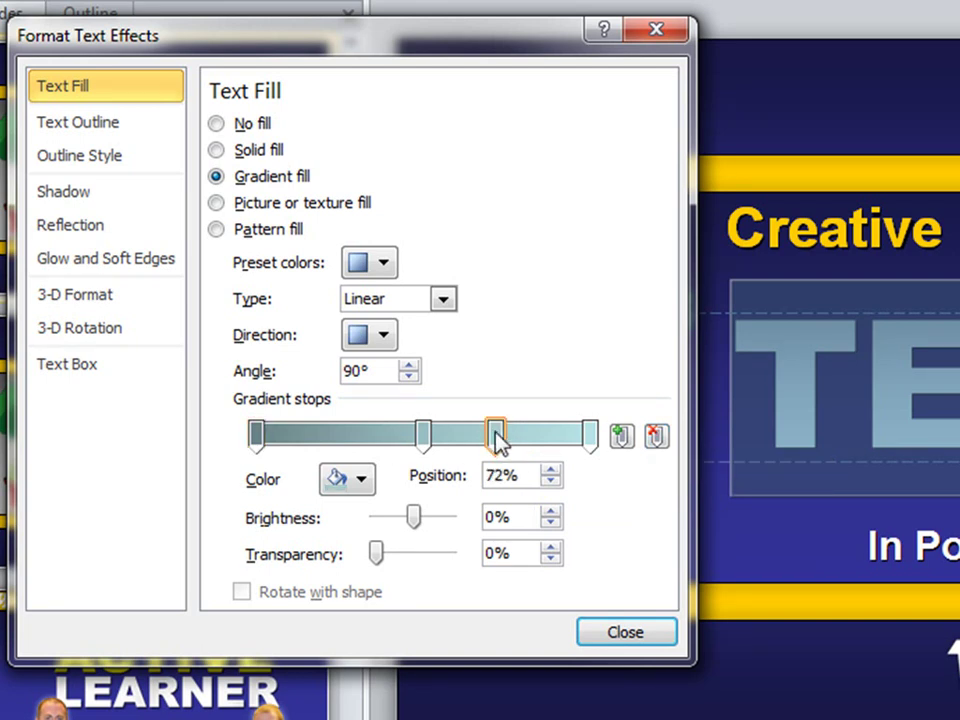
left_click_drag(555, 252, 555, 252)
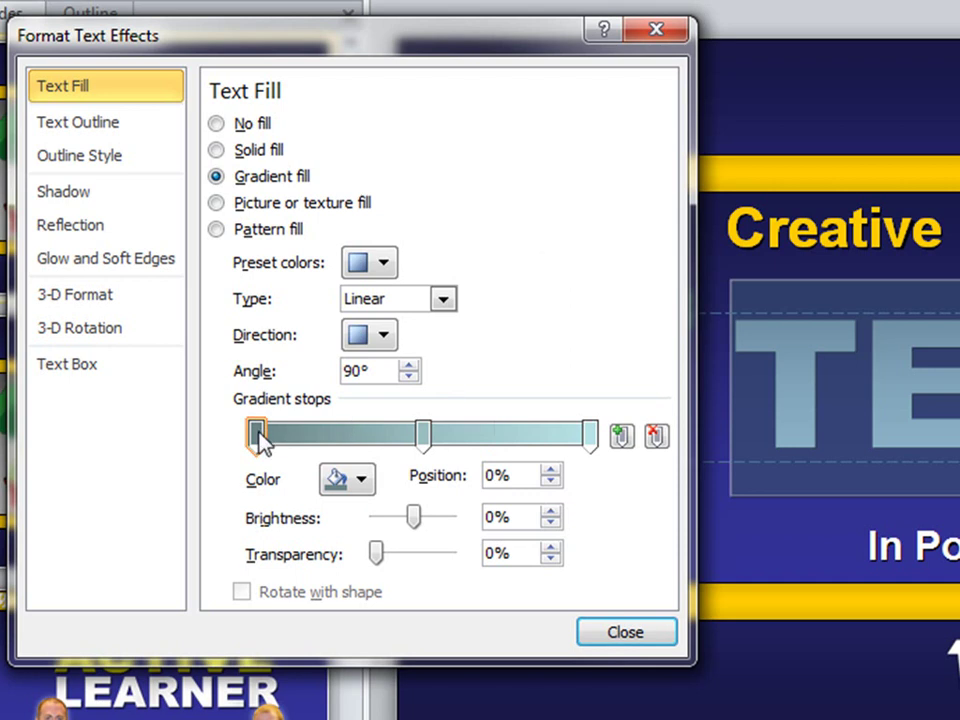
Colour the 0%, 100% and 50% gradient stops orange.
left_click(362, 483)
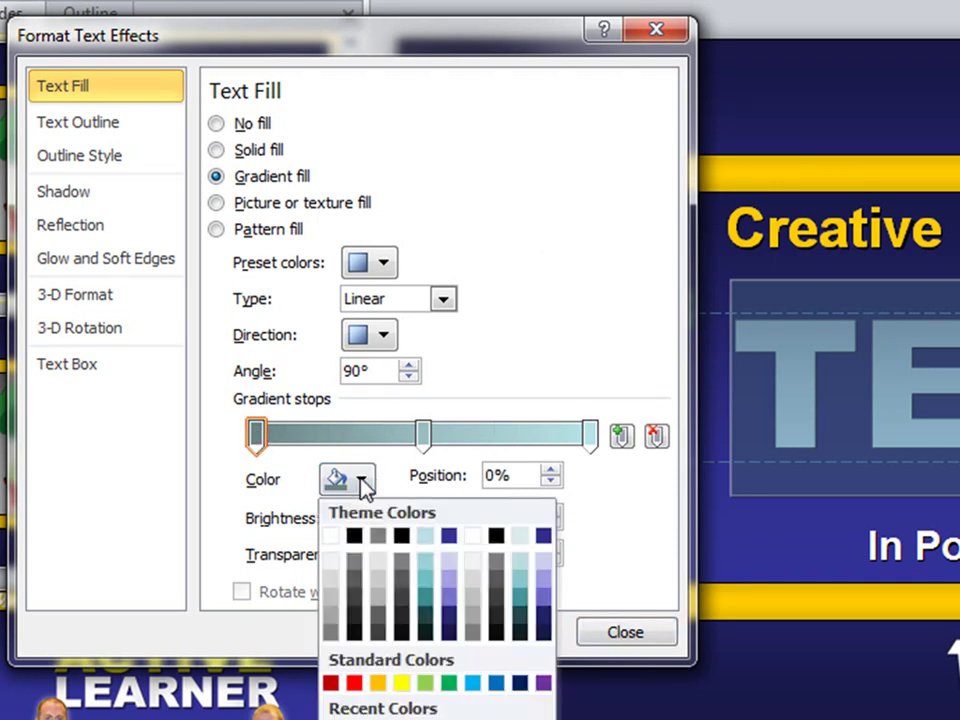
left_click(379, 684)
left_click(596, 440)
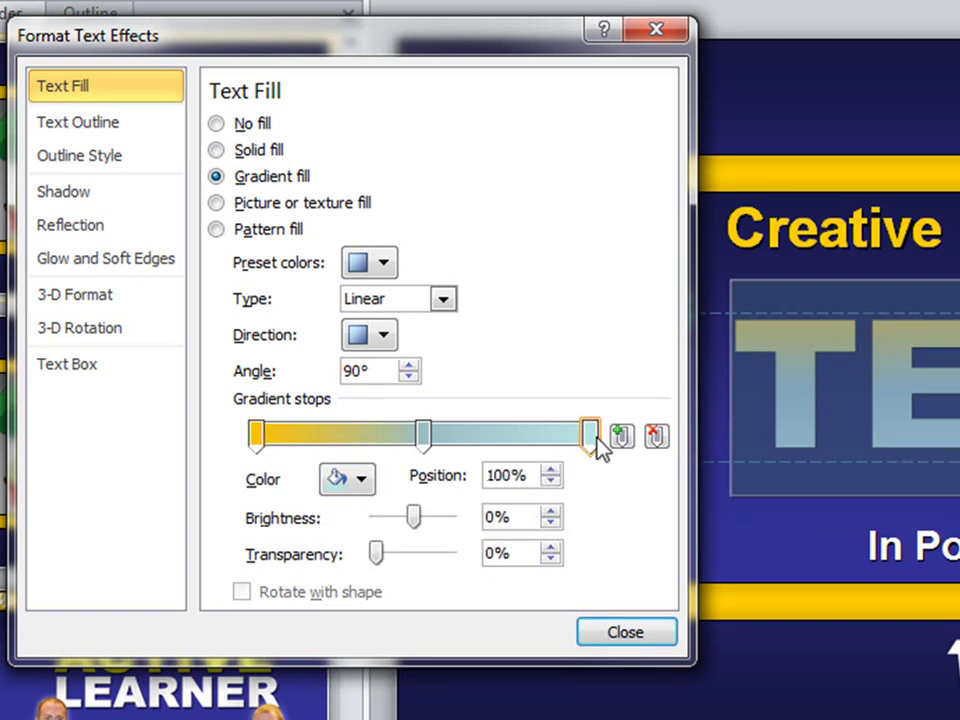
left_click(362, 481)
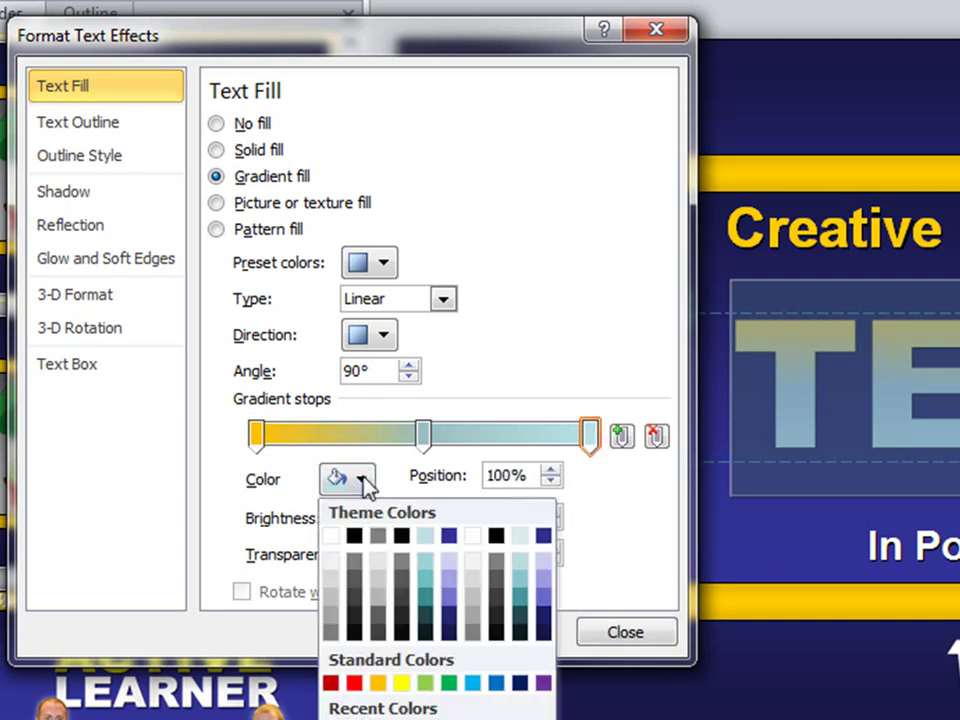
left_click(379, 684)
left_click(424, 436)
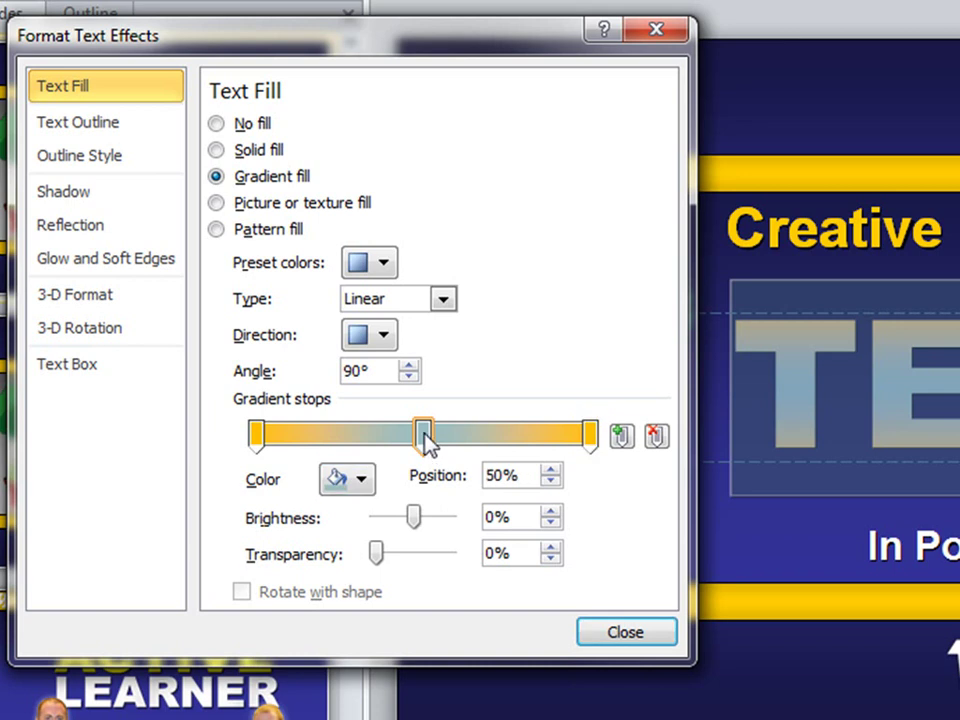
left_click(362, 480)
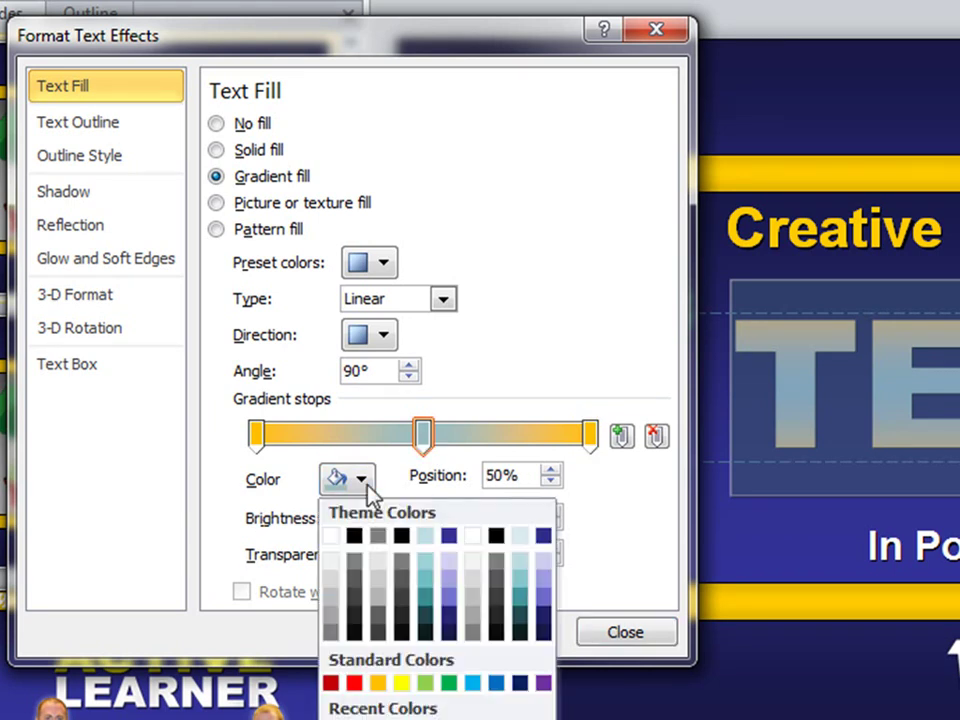
left_click(378, 683)
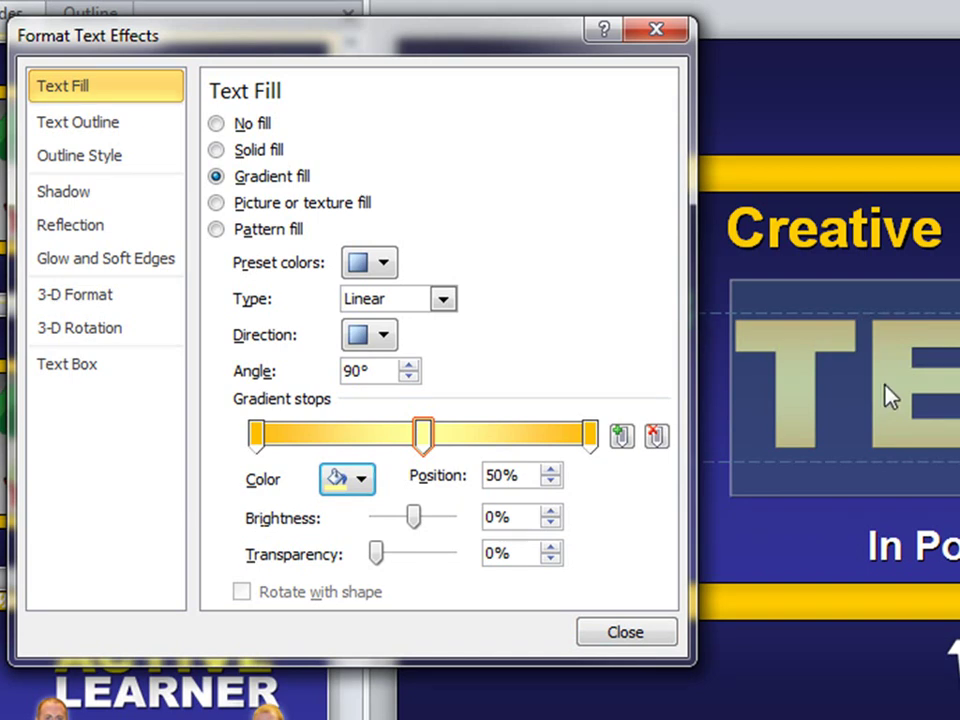
Set the gradient angle to 70° and bunch the stops between roughly 22% and 45%.
left_click_drag(376, 373, 342, 375)
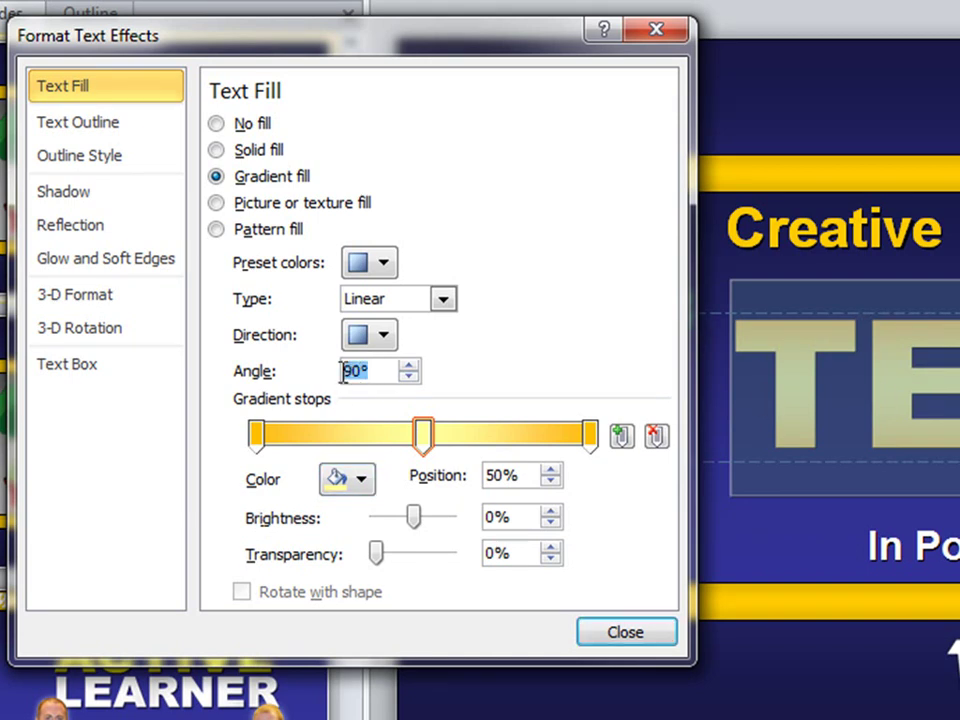
type("70")
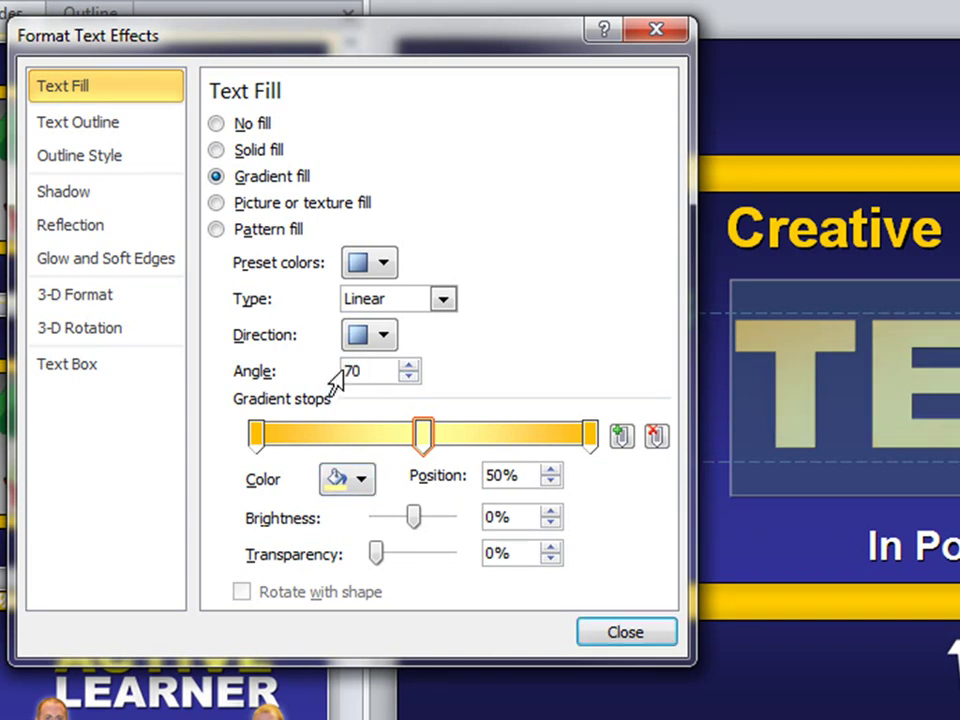
left_click_drag(256, 433, 333, 444)
left_click(424, 437)
left_click_drag(424, 440, 397, 440)
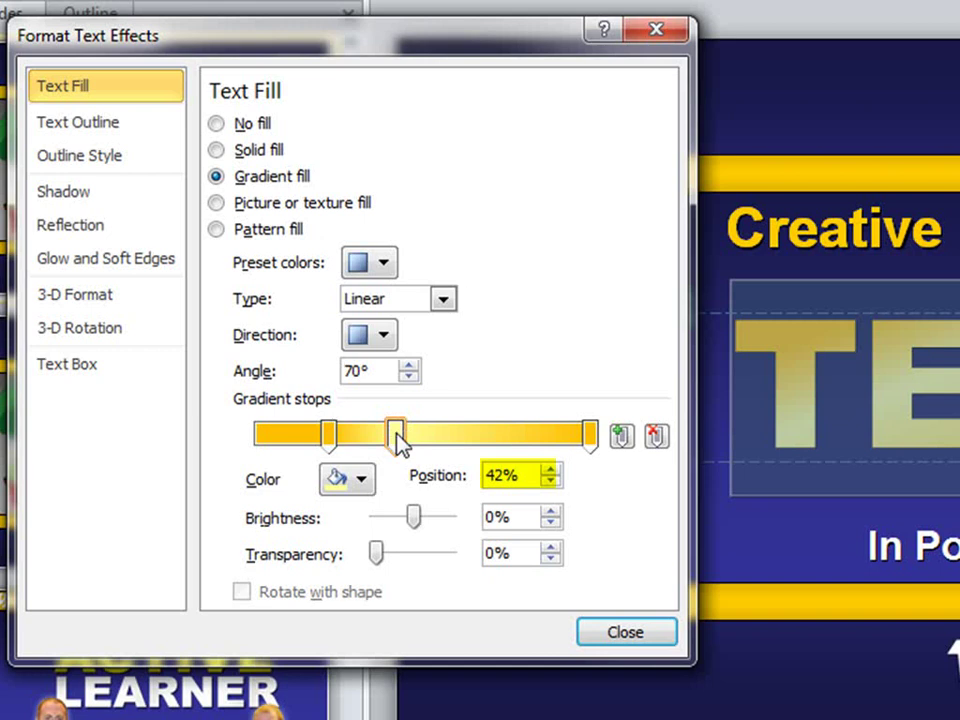
left_click_drag(590, 437, 395, 435)
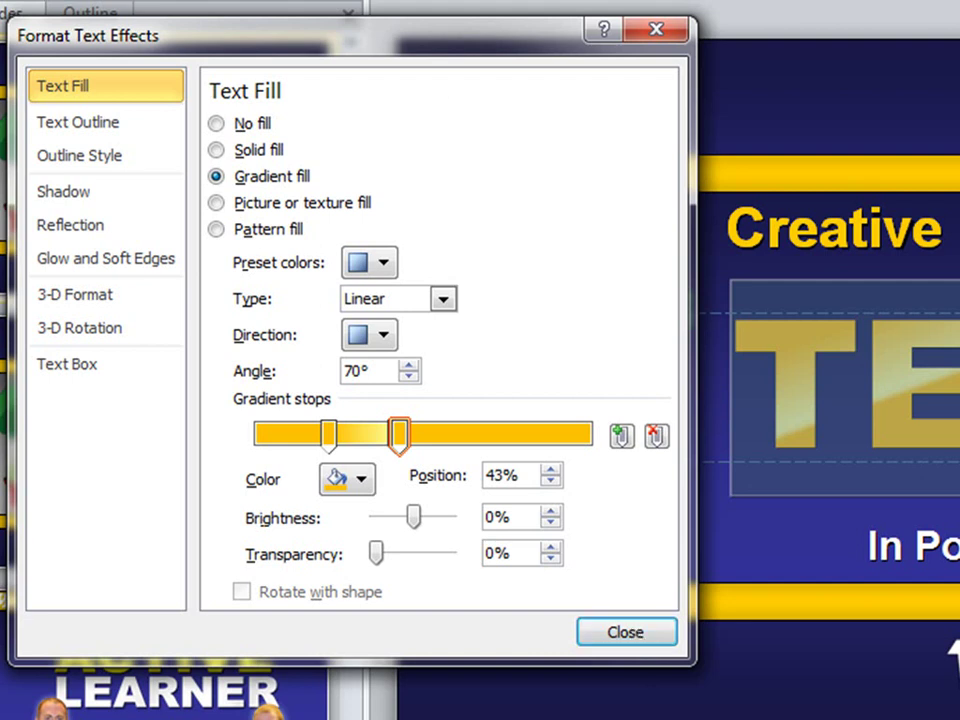
mouse_move(446, 48)
left_mouse_down()
mouse_move(277, 46)
mouse_move(436, 55)
left_mouse_up()
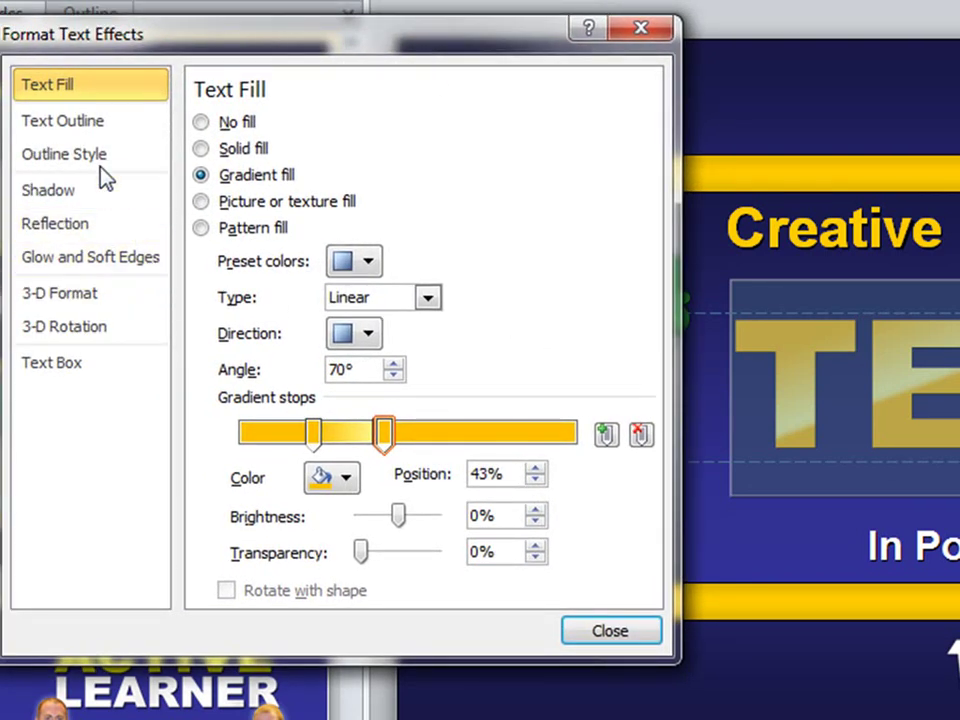
Give TEXT a solid white outline 2.75 pt wide.
left_click(80, 120)
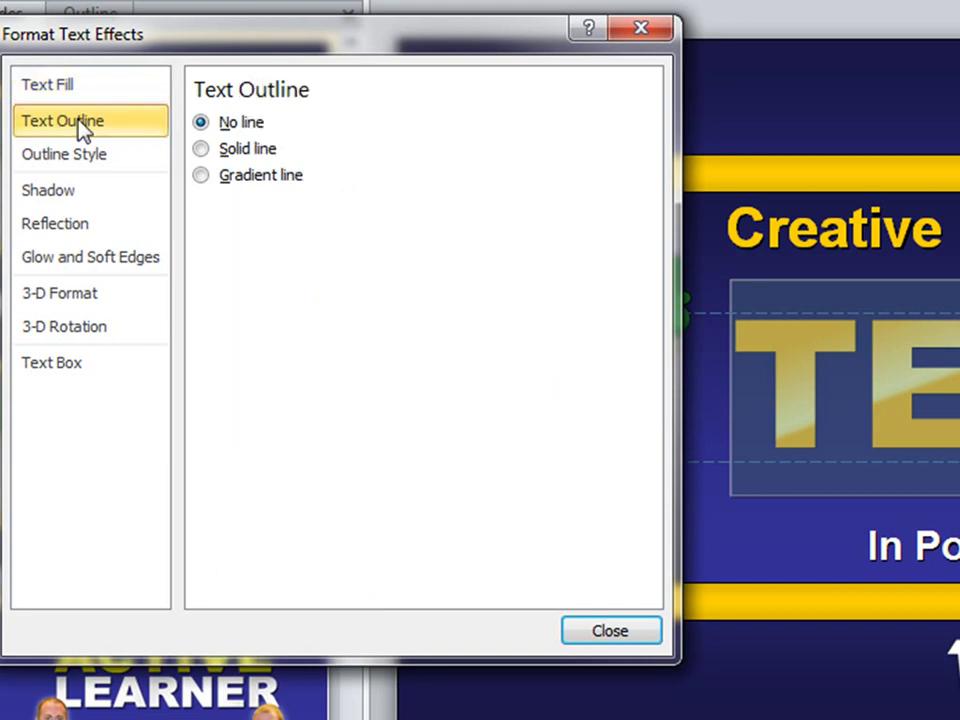
left_click(201, 149)
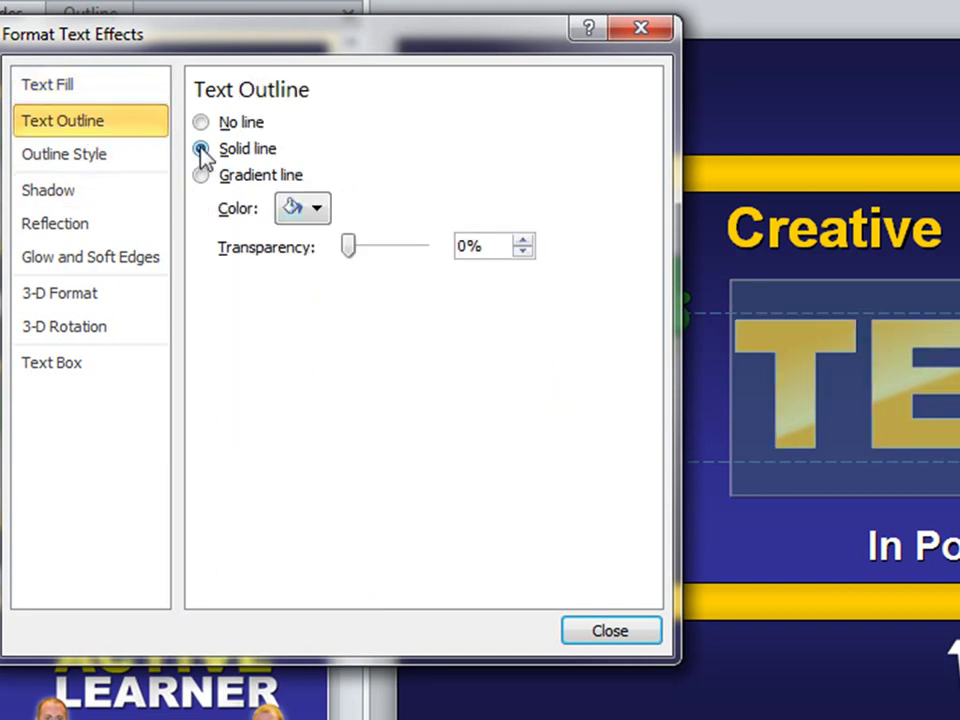
left_click(328, 210)
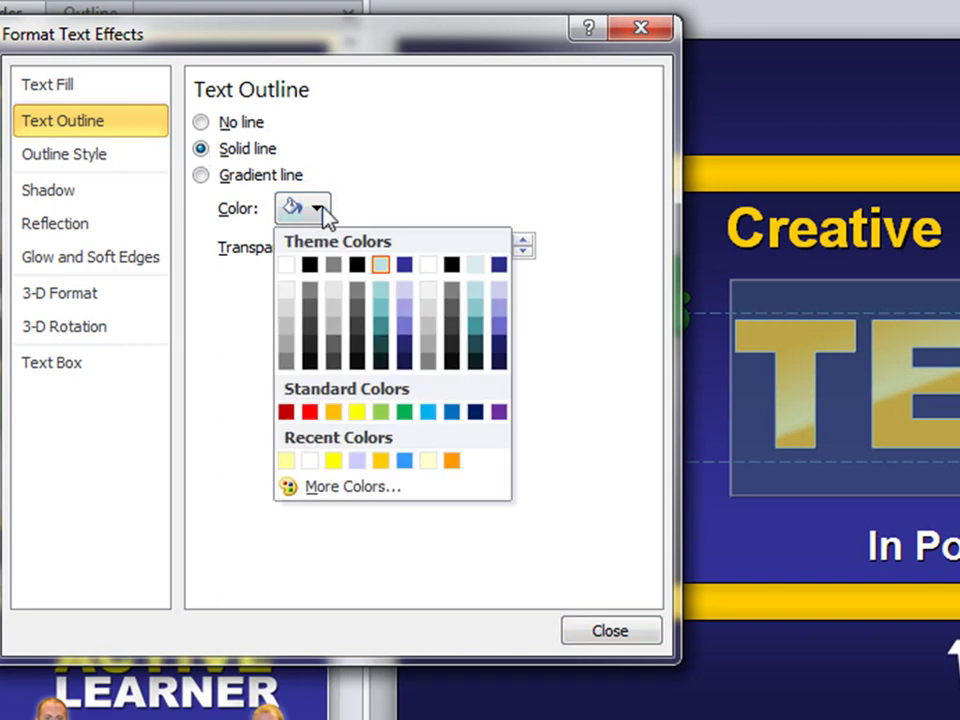
left_click(285, 266)
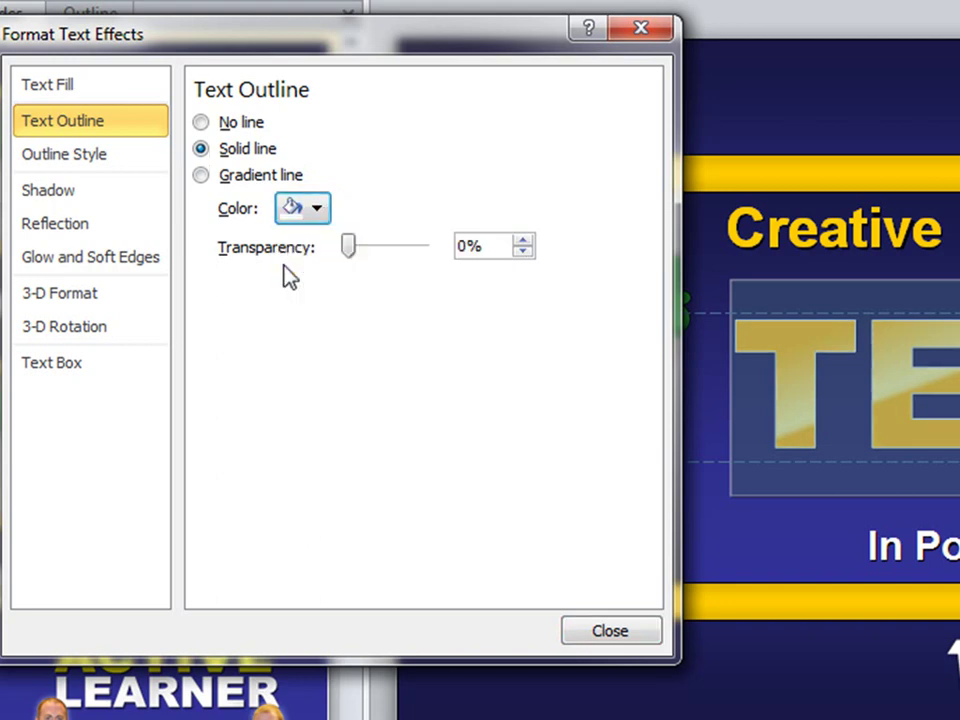
left_click(77, 159)
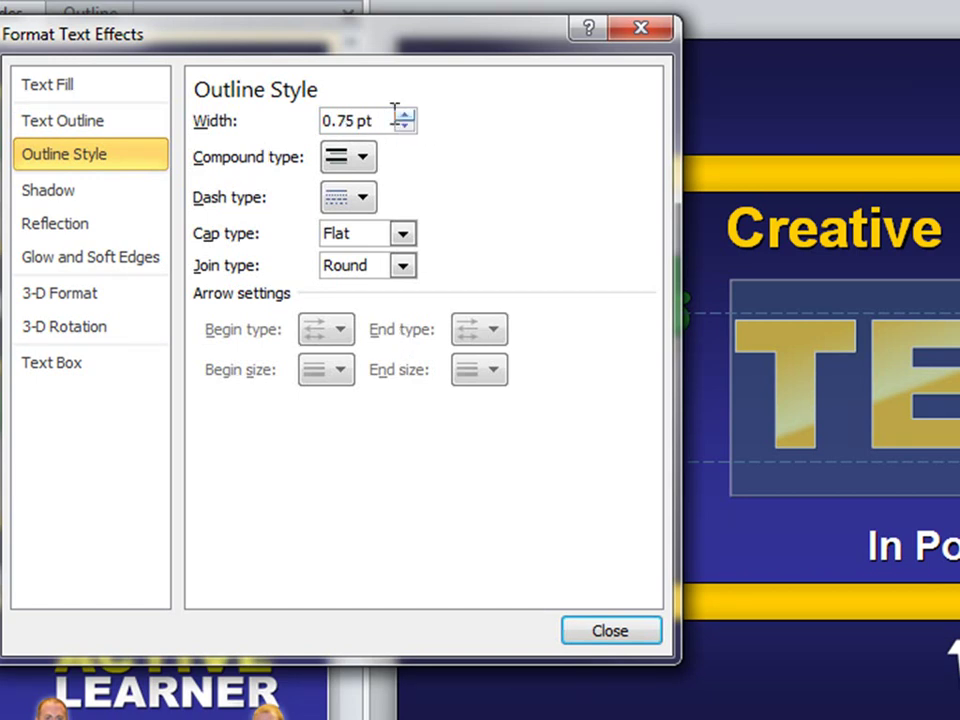
double_click(331, 120)
type("2")
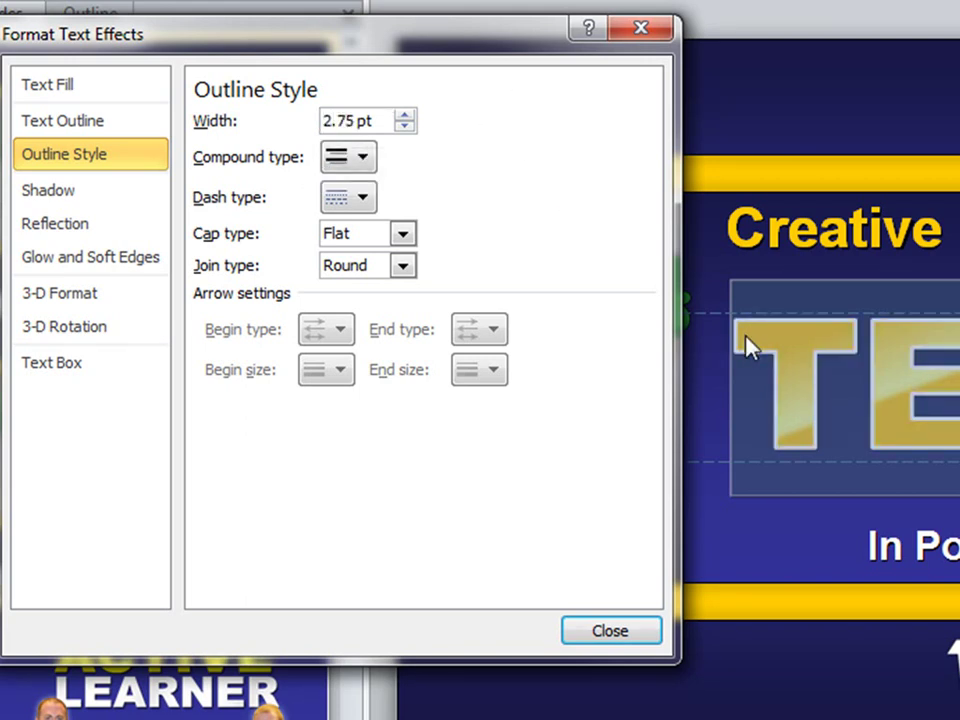
Apply the Outer > Offset Bottom shadow preset to TEXT and close Format Text Effects.
left_click(45, 192)
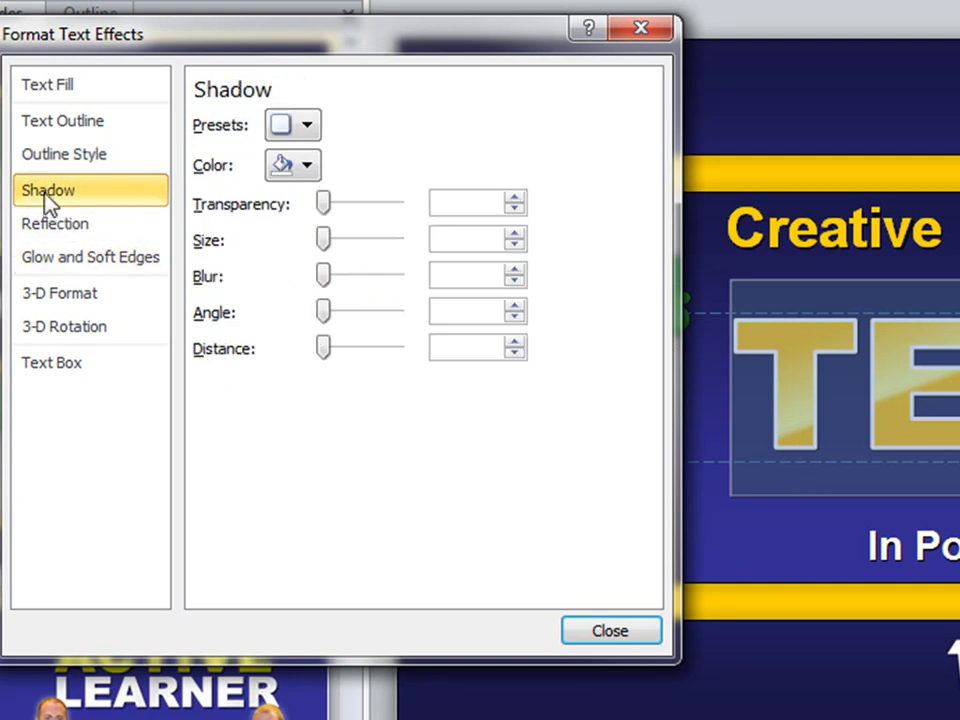
left_click(306, 126)
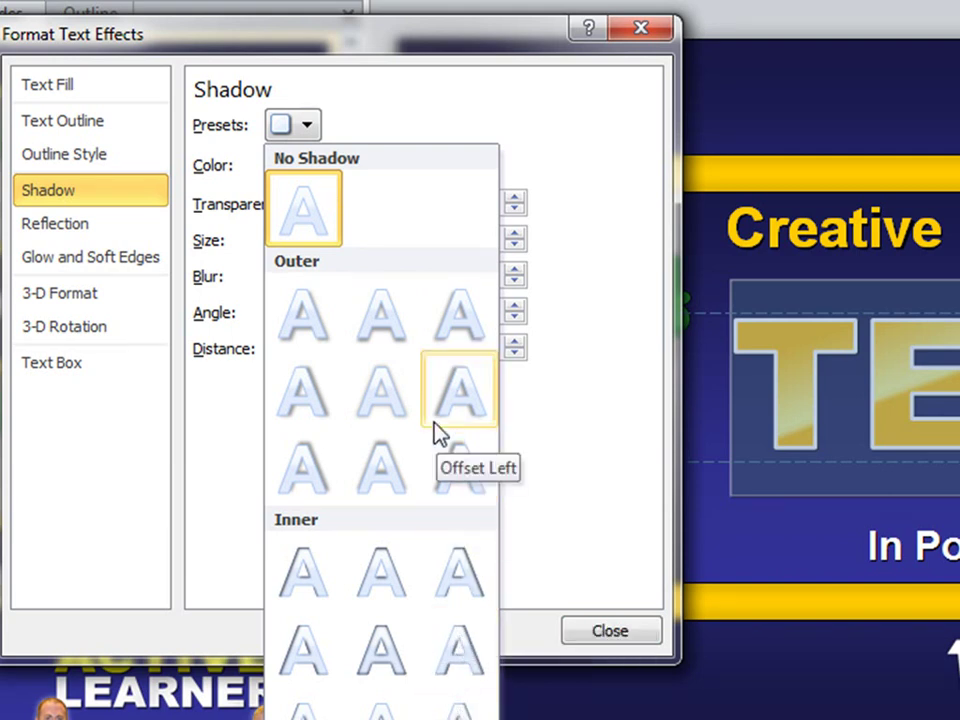
left_click(392, 328)
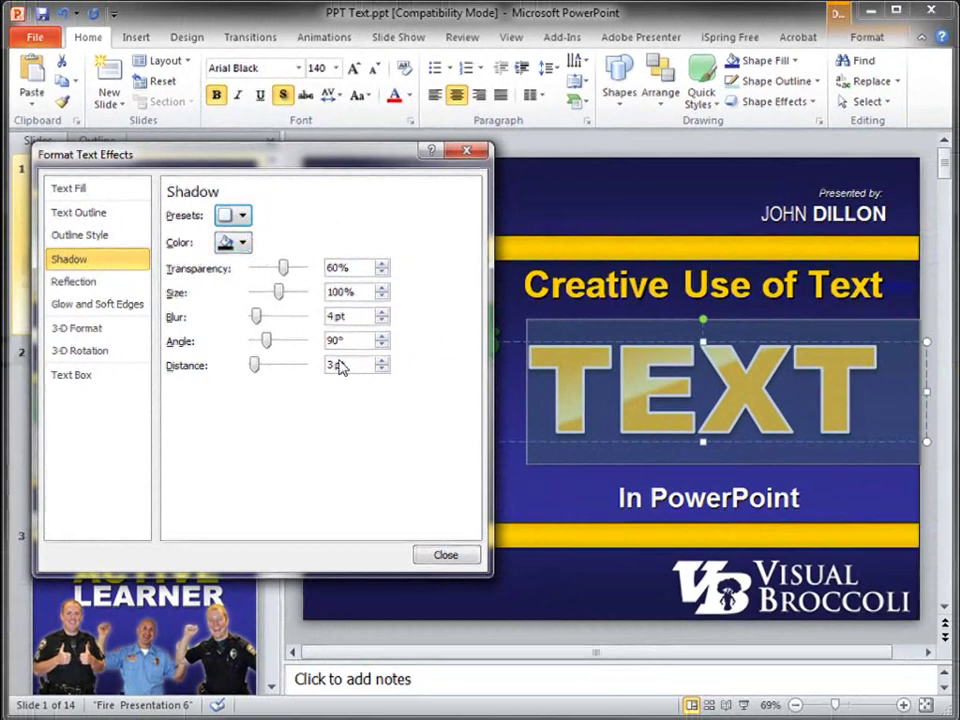
left_click(444, 557)
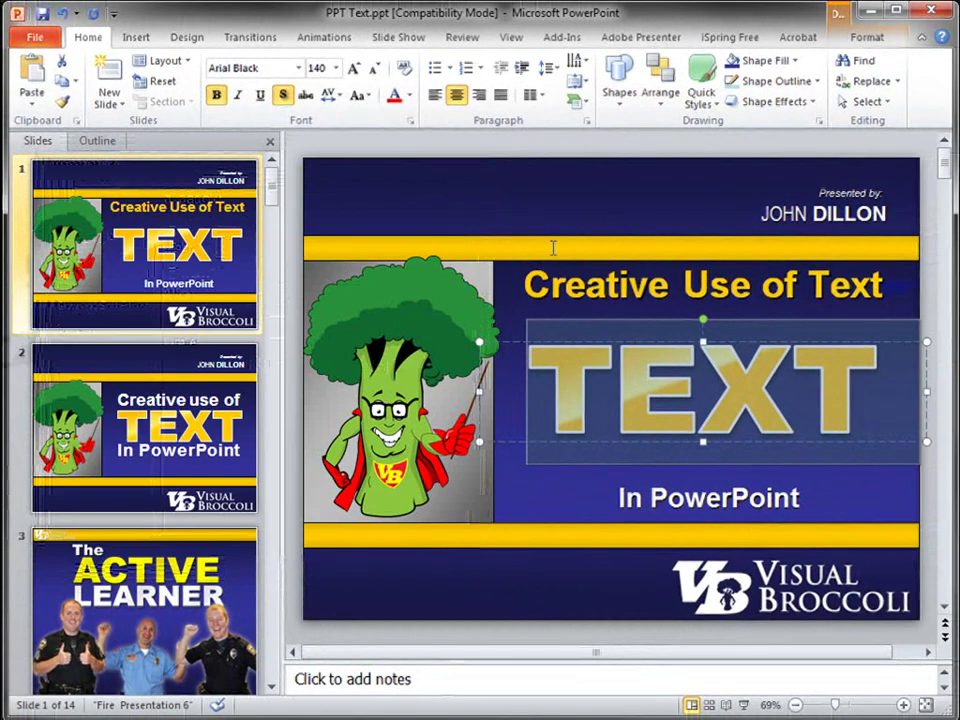
Move the 'Creative Use of Text' heading down just above TEXT and select its text.
left_click(575, 215)
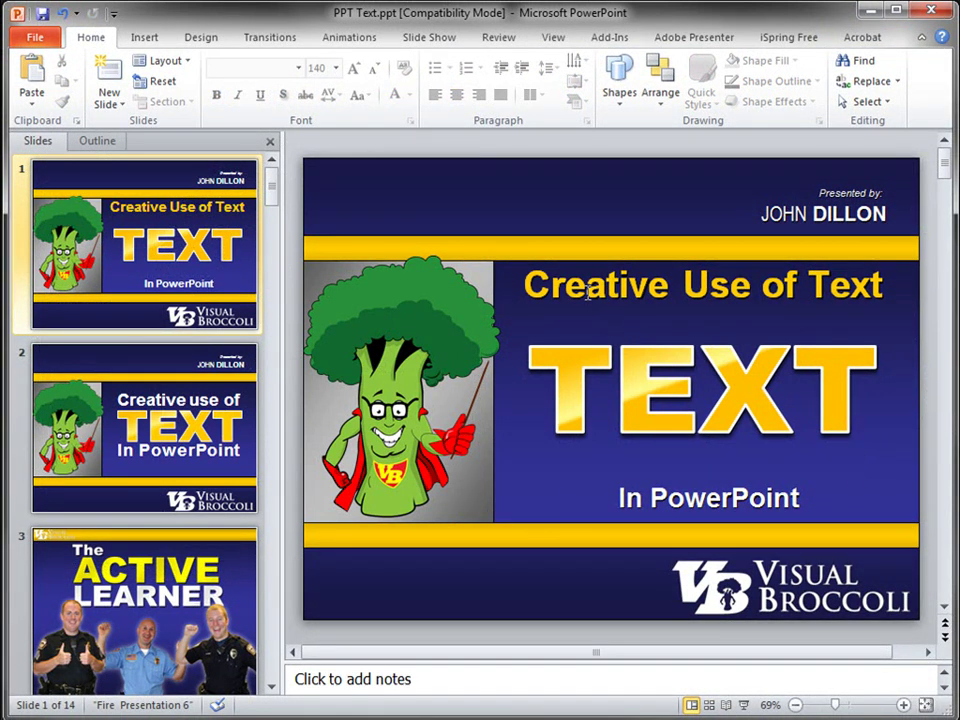
left_click(579, 262)
left_click_drag(574, 236, 579, 272)
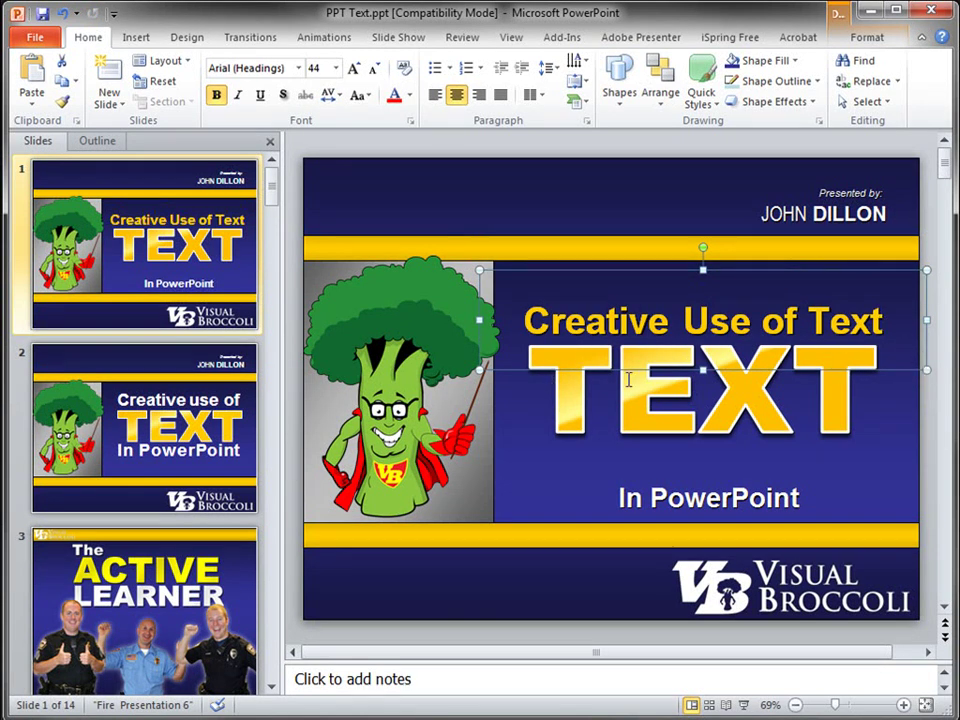
left_click(884, 320)
left_click_drag(884, 320, 524, 321)
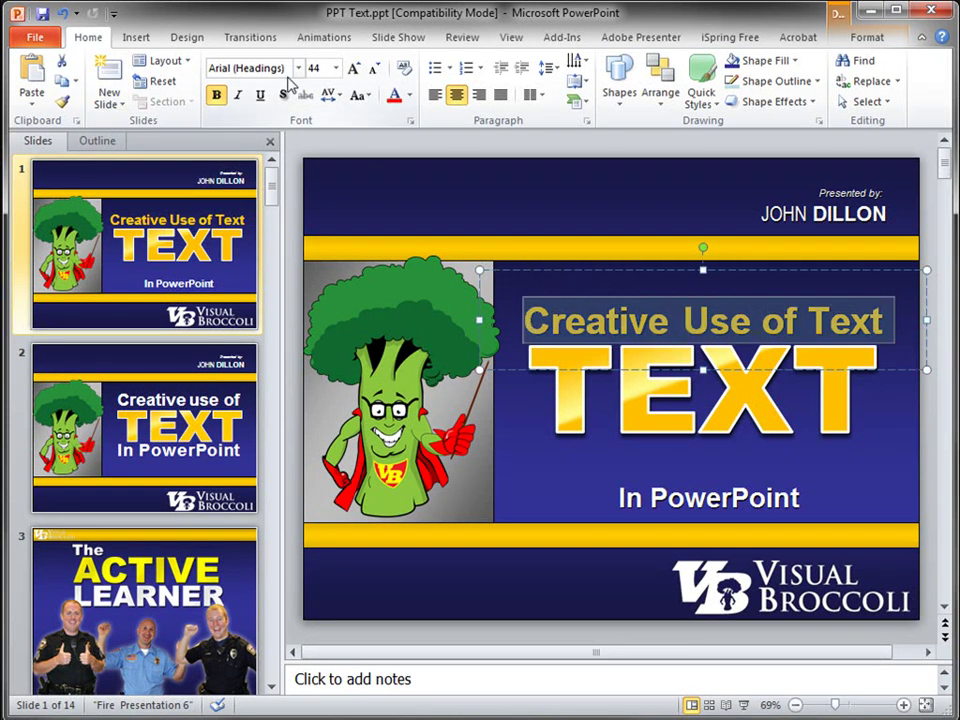
Make the Creative Use of Text heading white and move In PowerPoint up under TEXT.
left_click(407, 96)
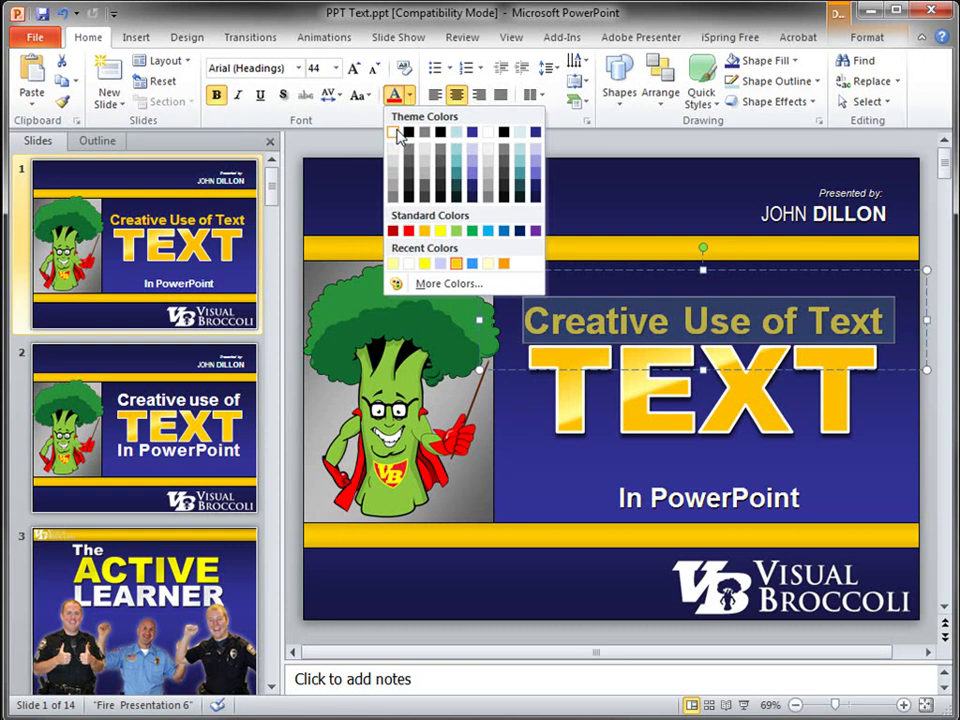
left_click(398, 132)
left_click(681, 484)
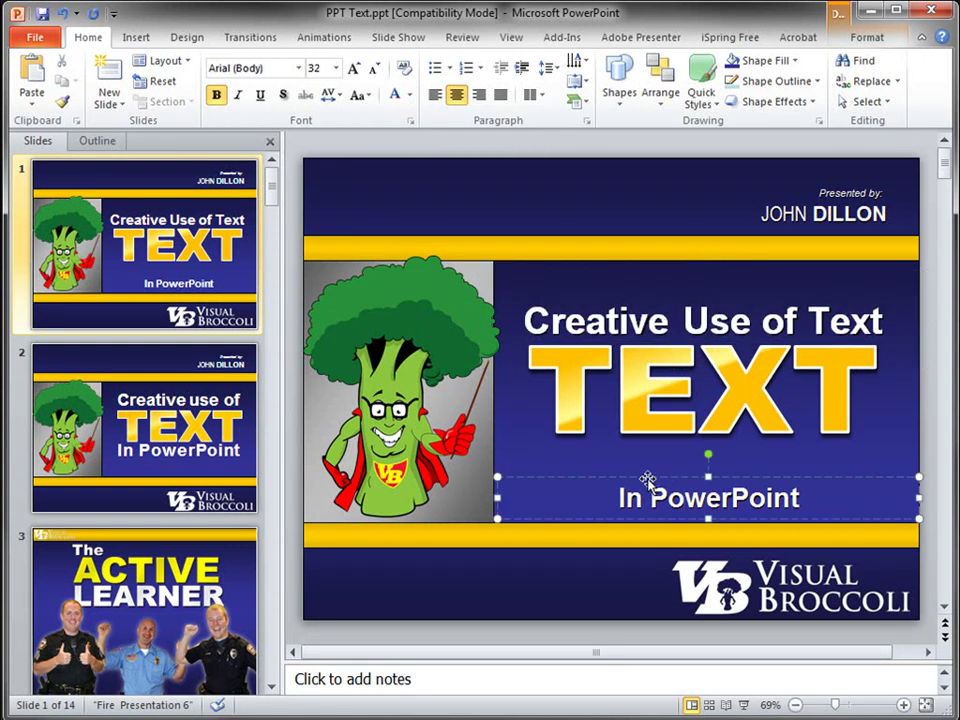
left_click_drag(645, 452, 643, 441)
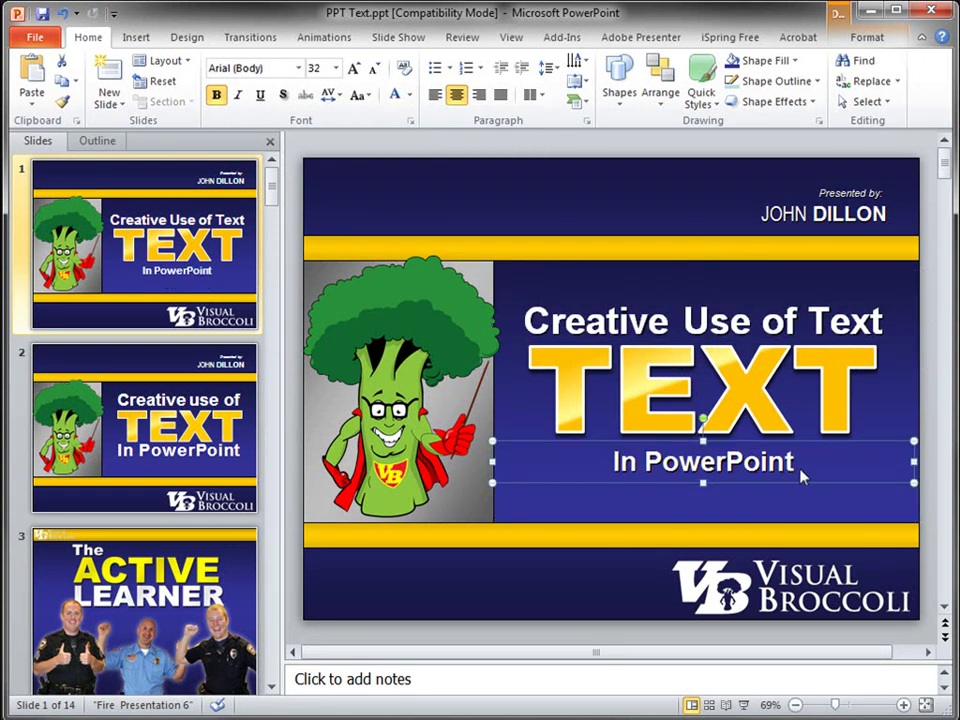
Set the In PowerPoint subtitle text to font size 44.
left_click(797, 462)
left_click(614, 462)
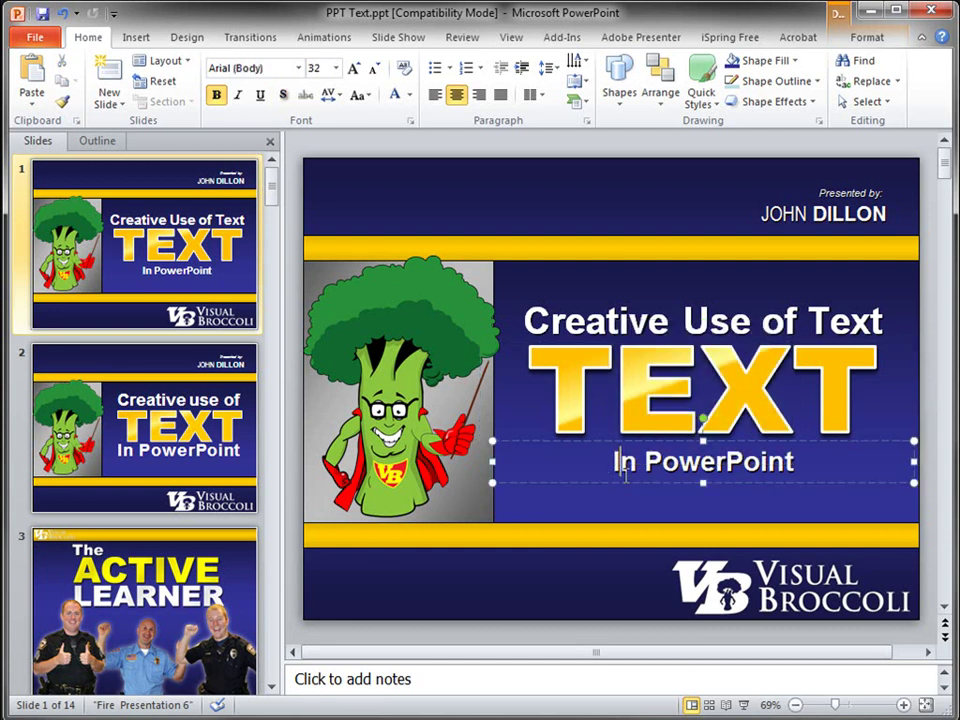
left_click_drag(613, 463, 773, 465)
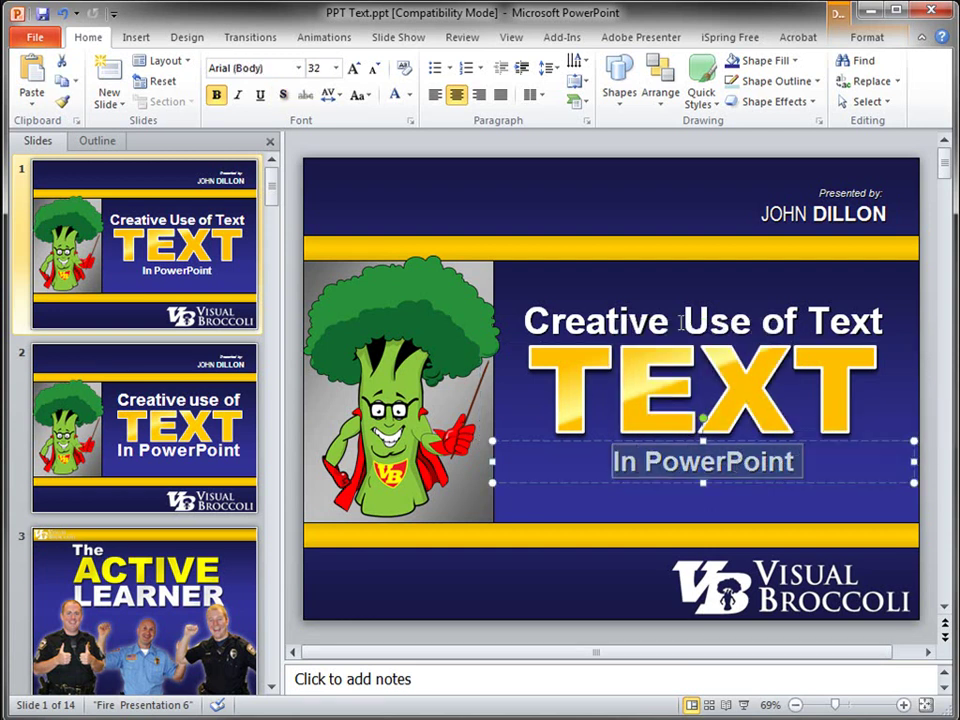
left_click_drag(684, 320, 710, 320)
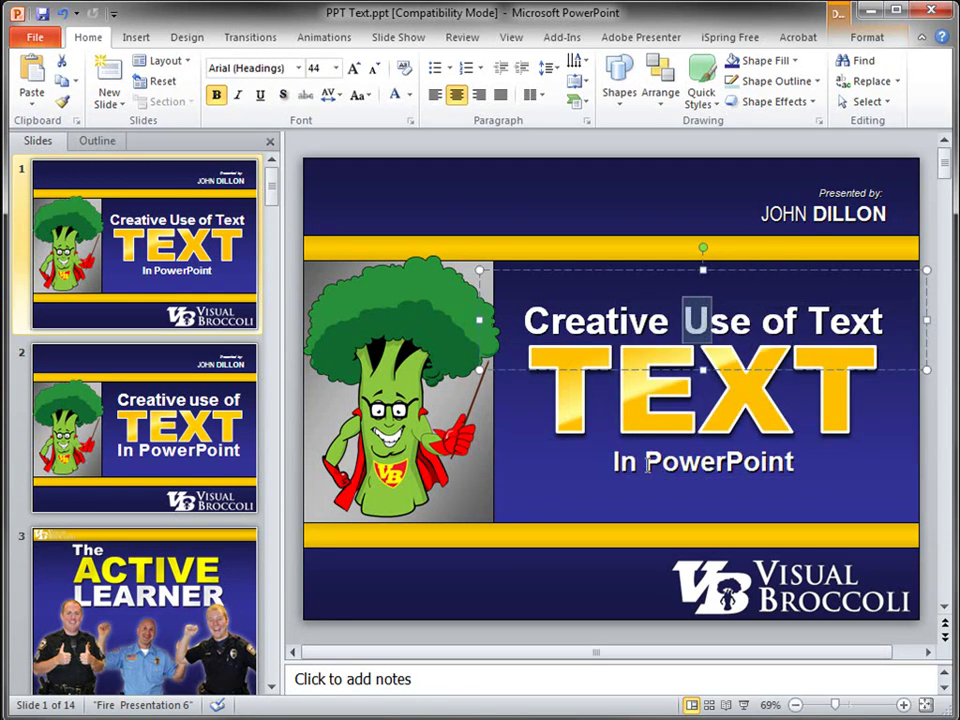
key("Escape")
key("Tab")
left_click_drag(613, 322, 795, 461)
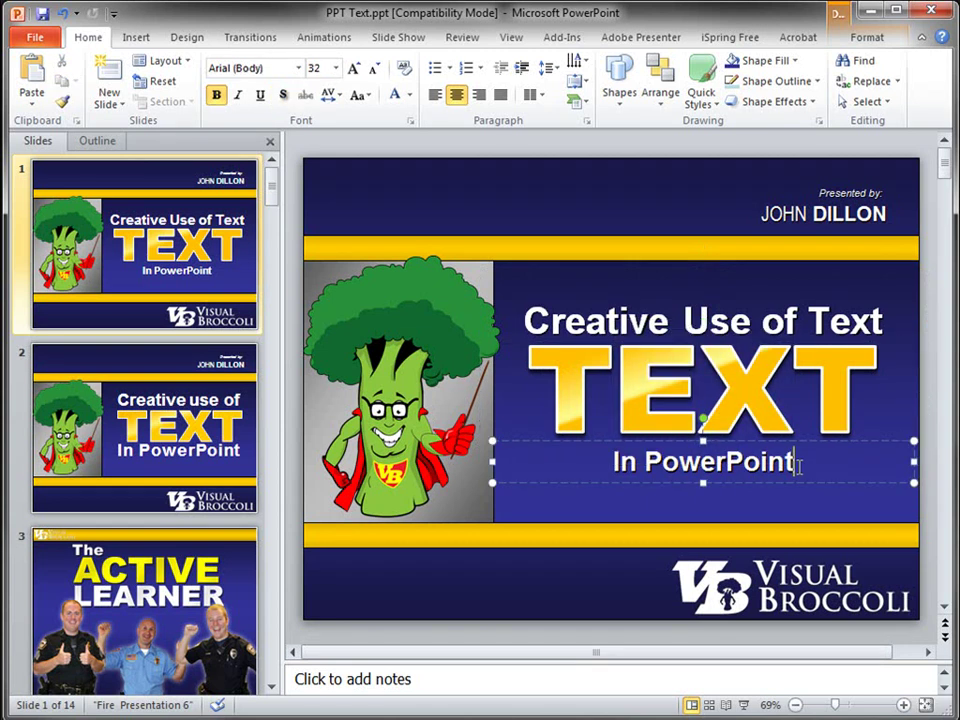
left_click(326, 67)
type("44")
key("Return")
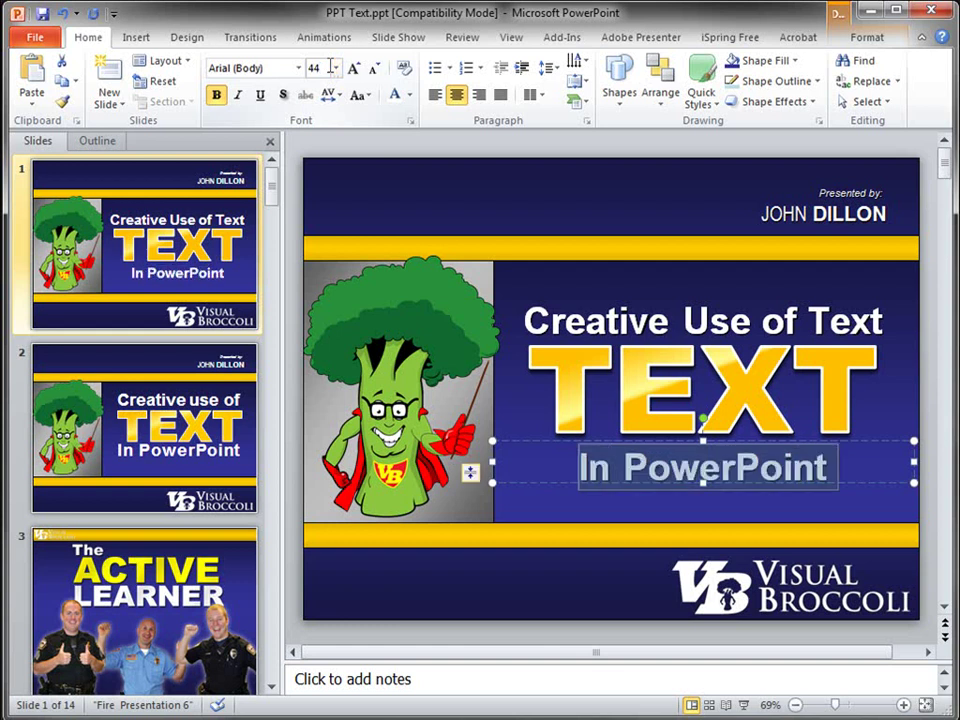
left_click(727, 186)
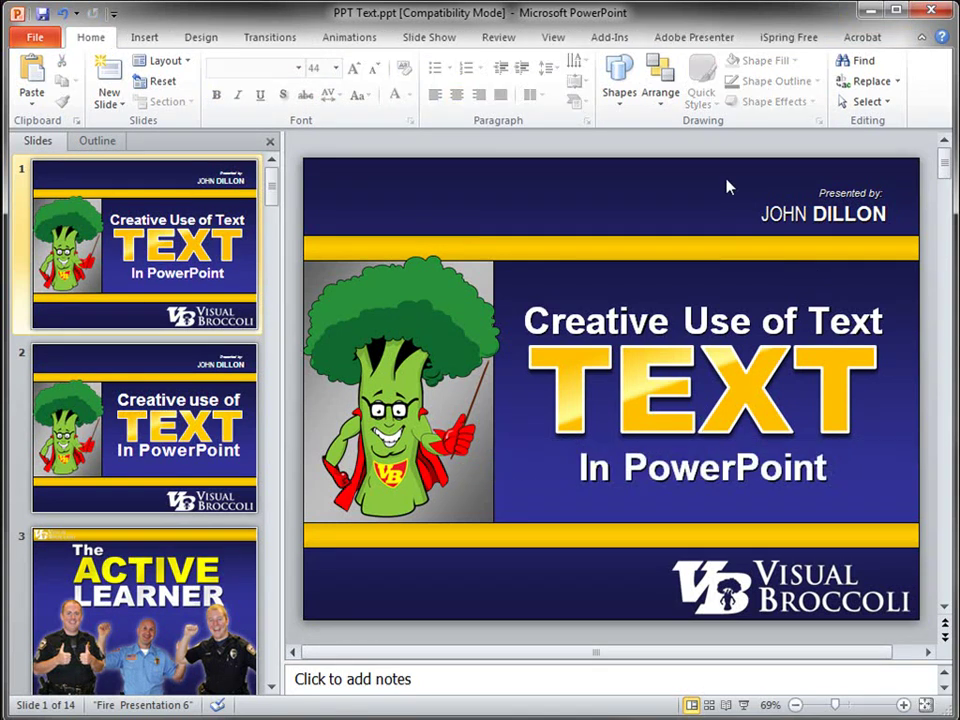
left_click(700, 455)
Nudge In PowerPoint slightly higher, then view the Active Learner example on slide 3.
left_click_drag(724, 440, 724, 434)
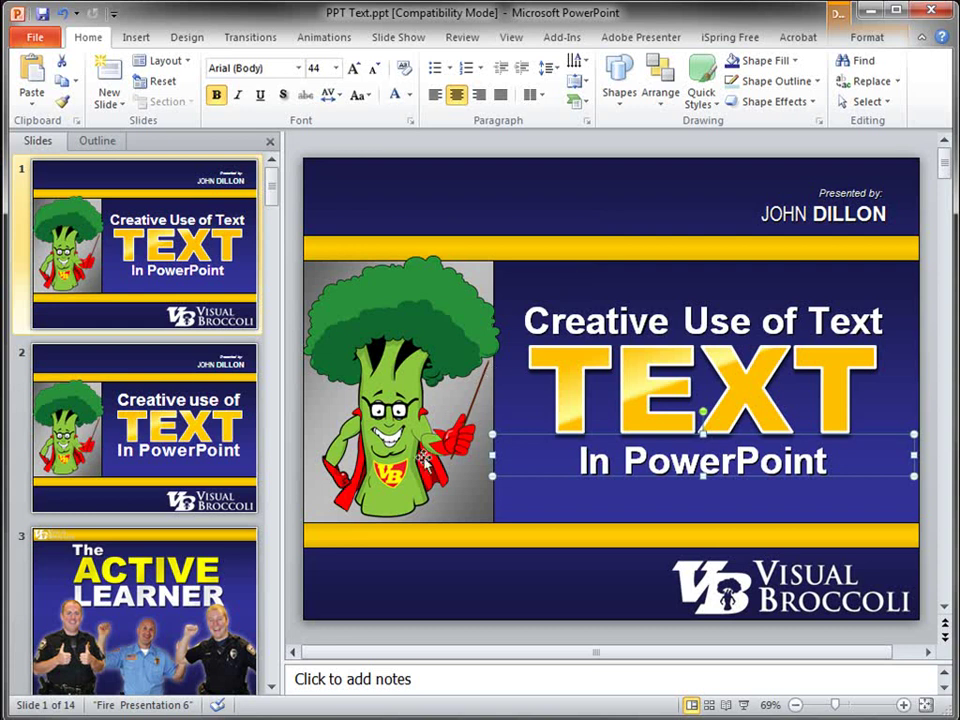
left_click(222, 567)
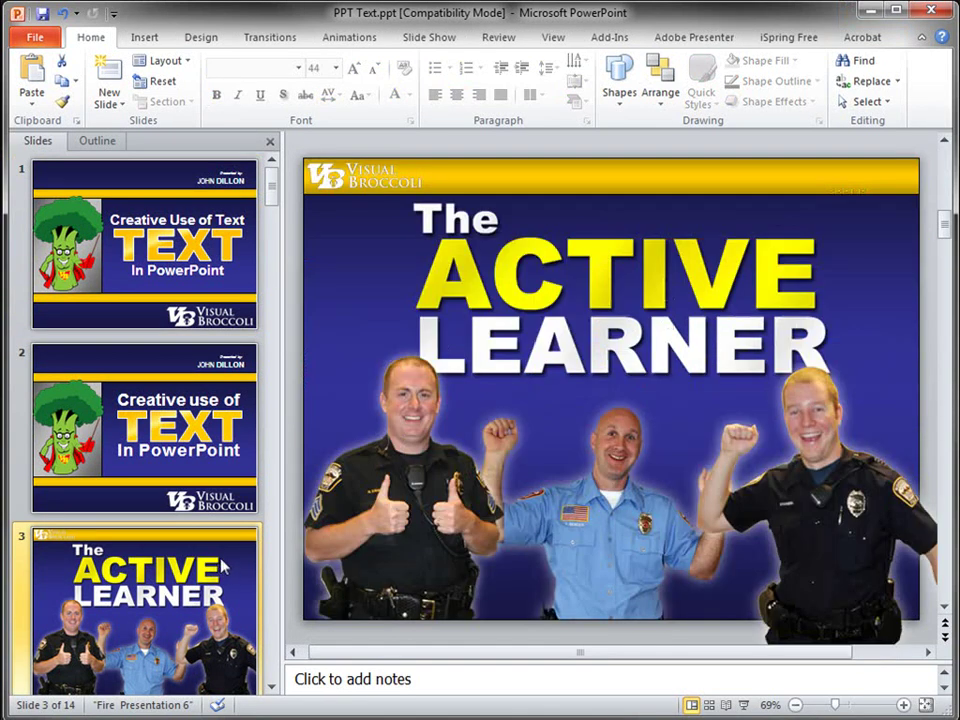
left_click(477, 541)
left_click(610, 480)
left_click(800, 508)
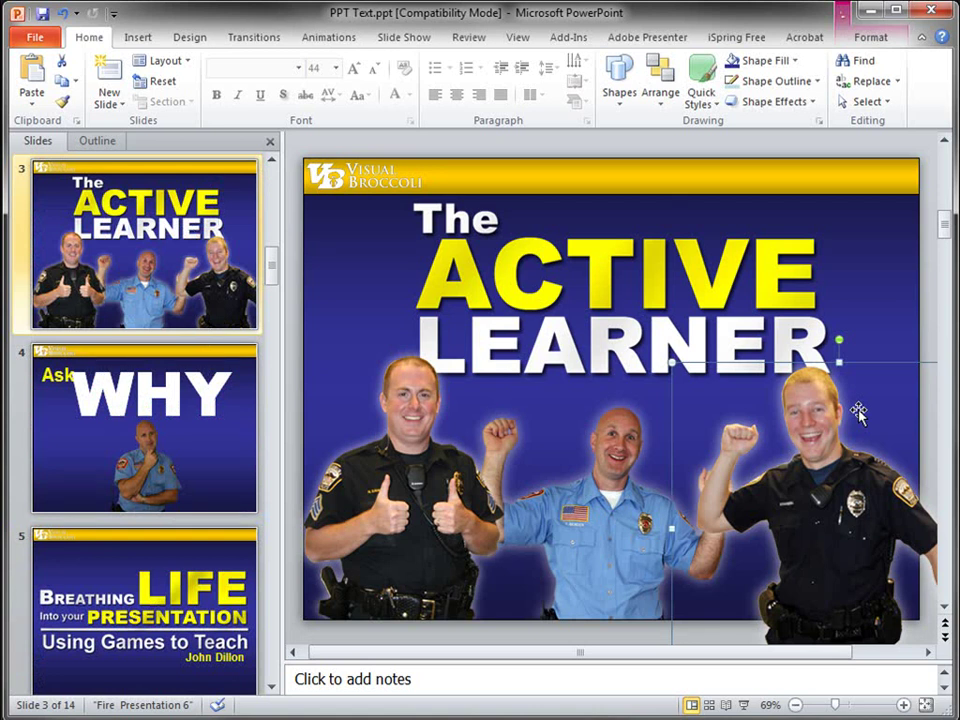
Browse the Ask WHY and Breathing LIFE examples, ending on slide 7's Creative use of TEXT.
left_click(236, 472)
left_click(203, 540)
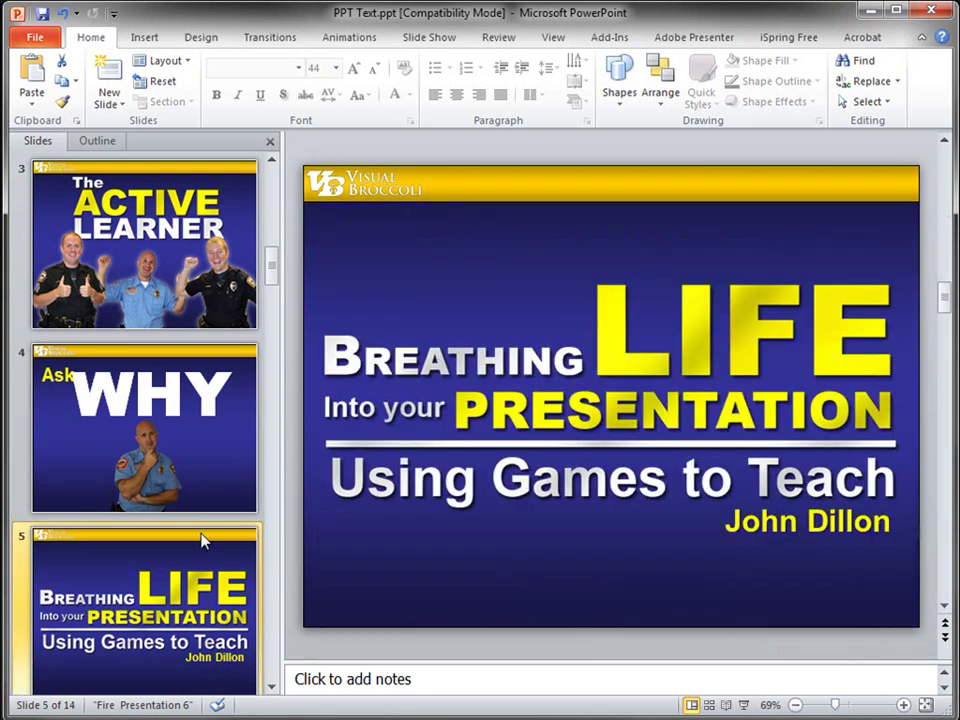
left_click(354, 378)
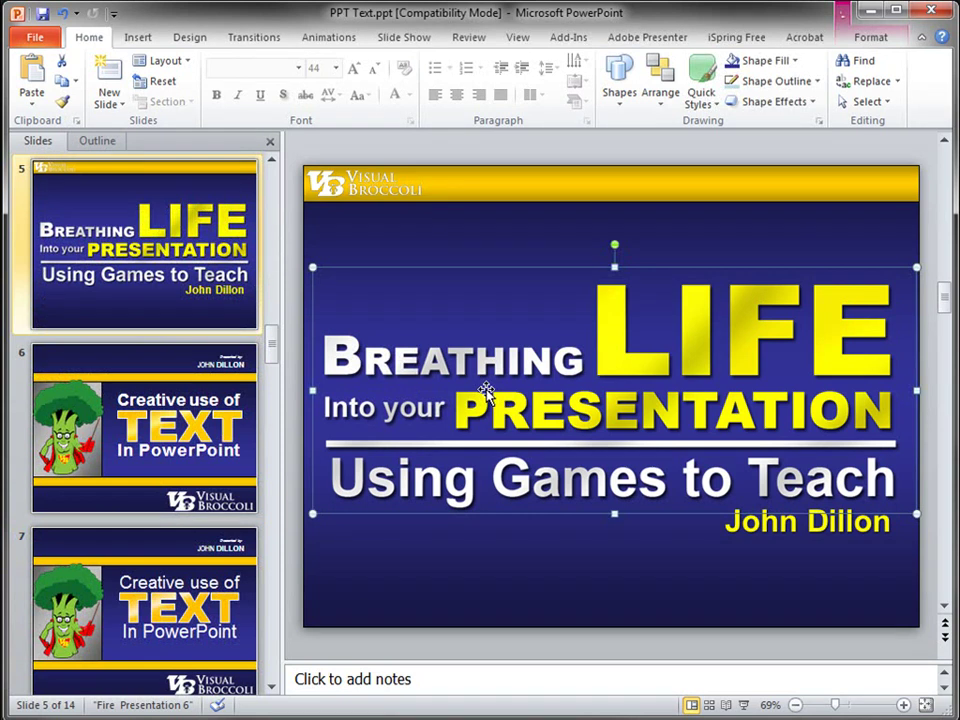
left_click(160, 556)
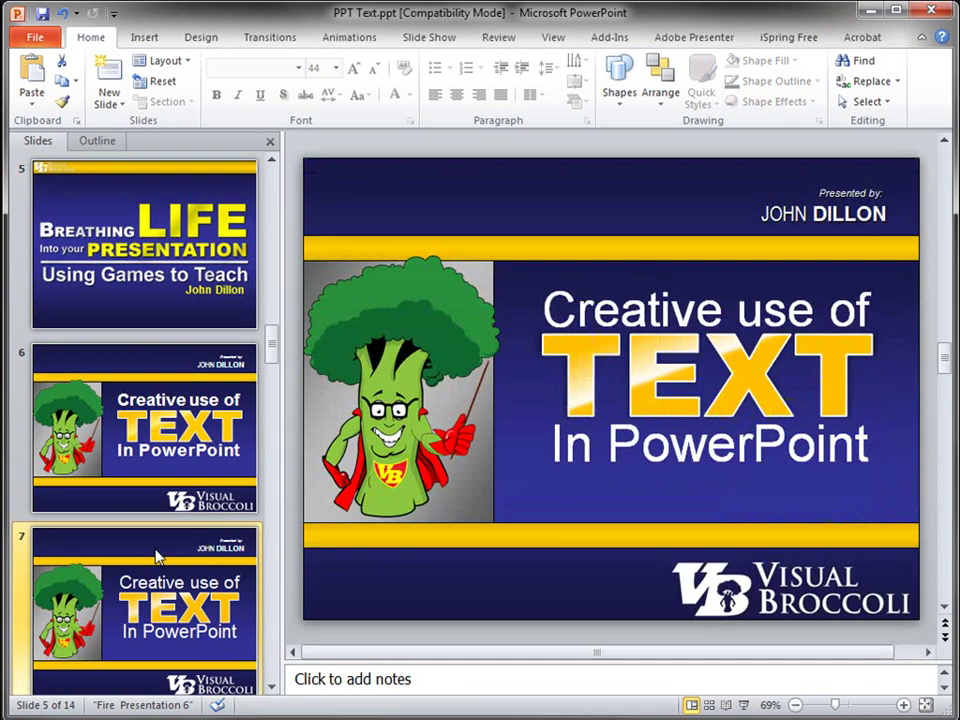
Go from slide 6's Creative use of TEXT version down to slide 9, Points to ponder.
left_click(186, 402)
scroll(138, 296, "down", 3)
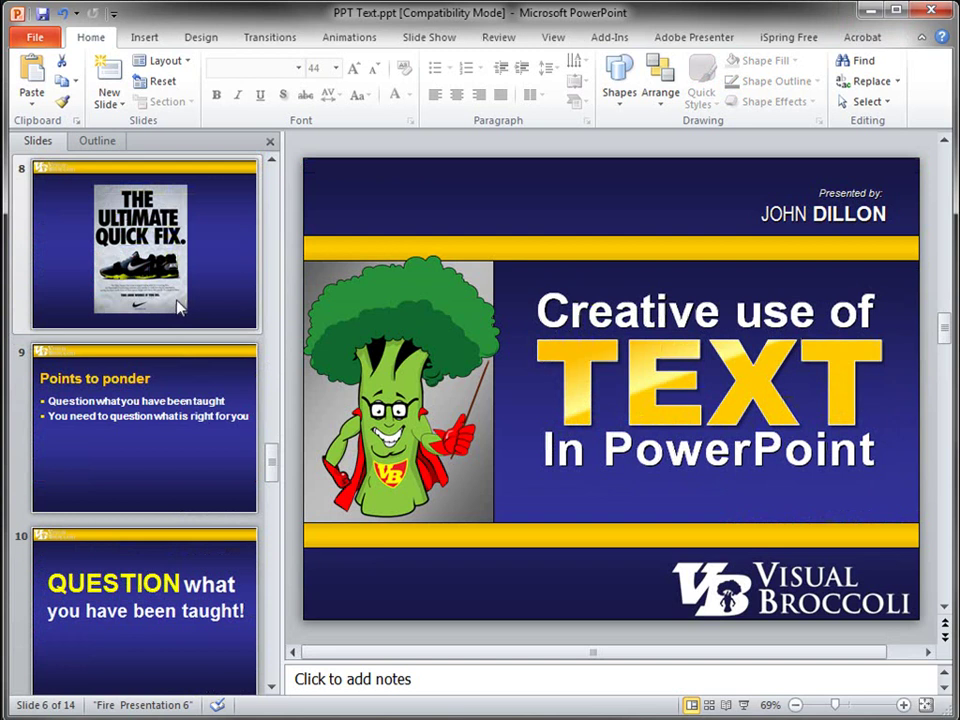
scroll(178, 305, "up", 2)
scroll(178, 303, "up", 1)
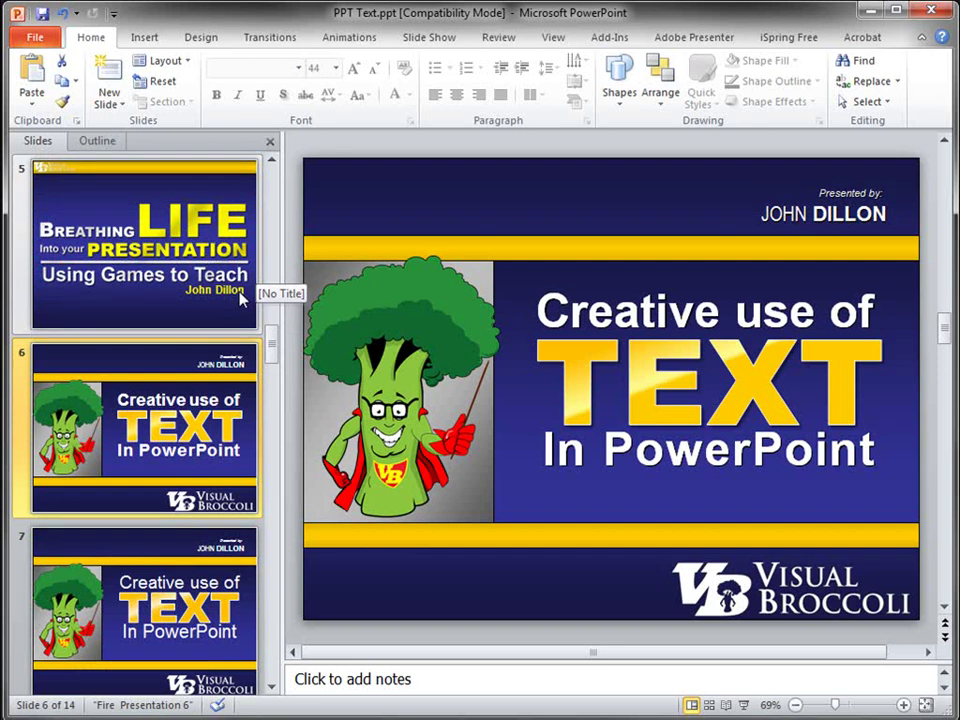
scroll(100, 400, "down", 3)
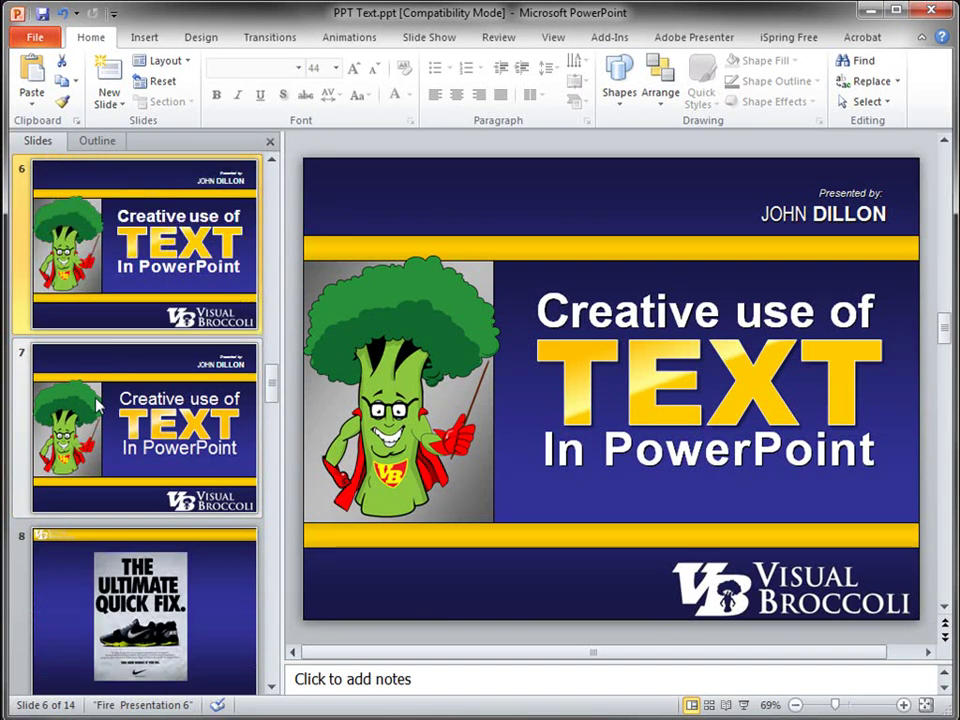
scroll(98, 404, "down", 1)
left_click(112, 259)
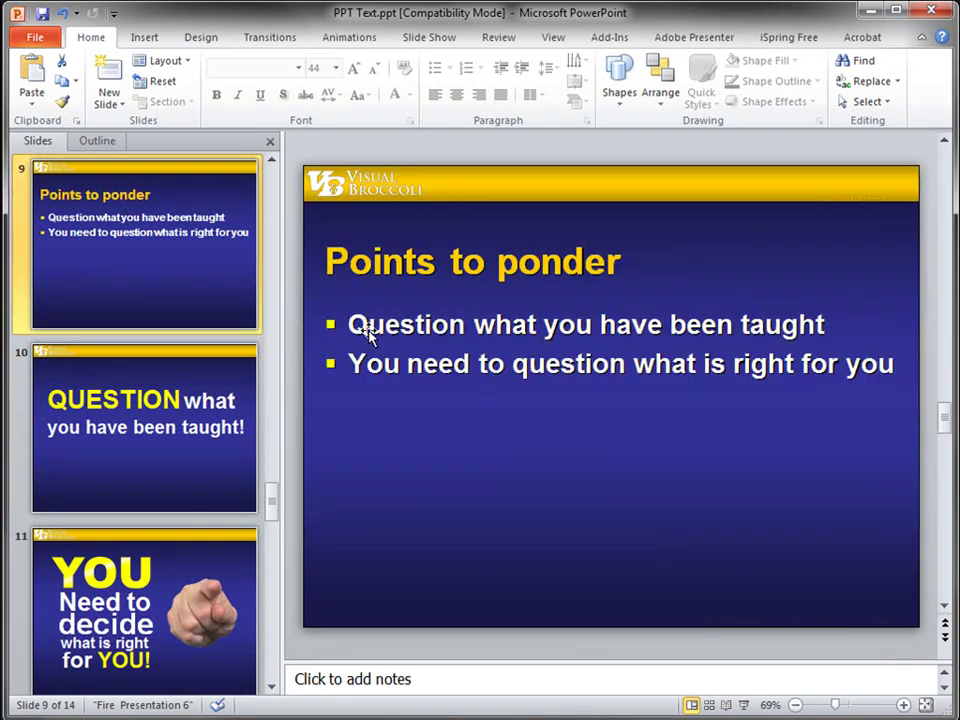
Review slides 10 and 9, then advance to slide 11, 'YOU Need to decide what is right for YOU!'.
left_click(200, 456)
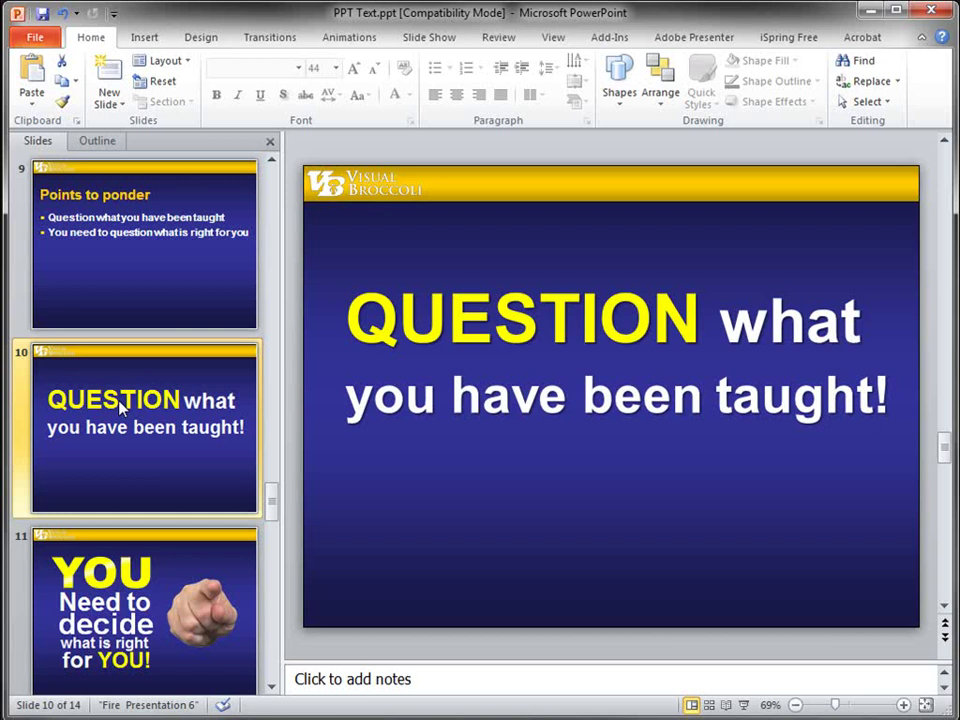
left_click(161, 204)
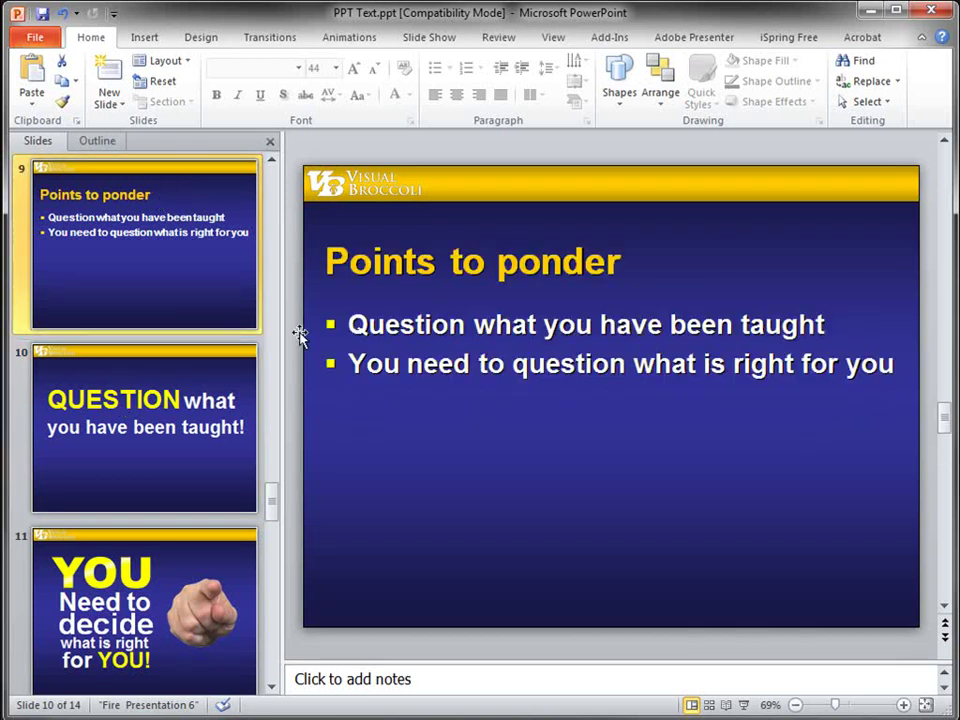
left_click(88, 376)
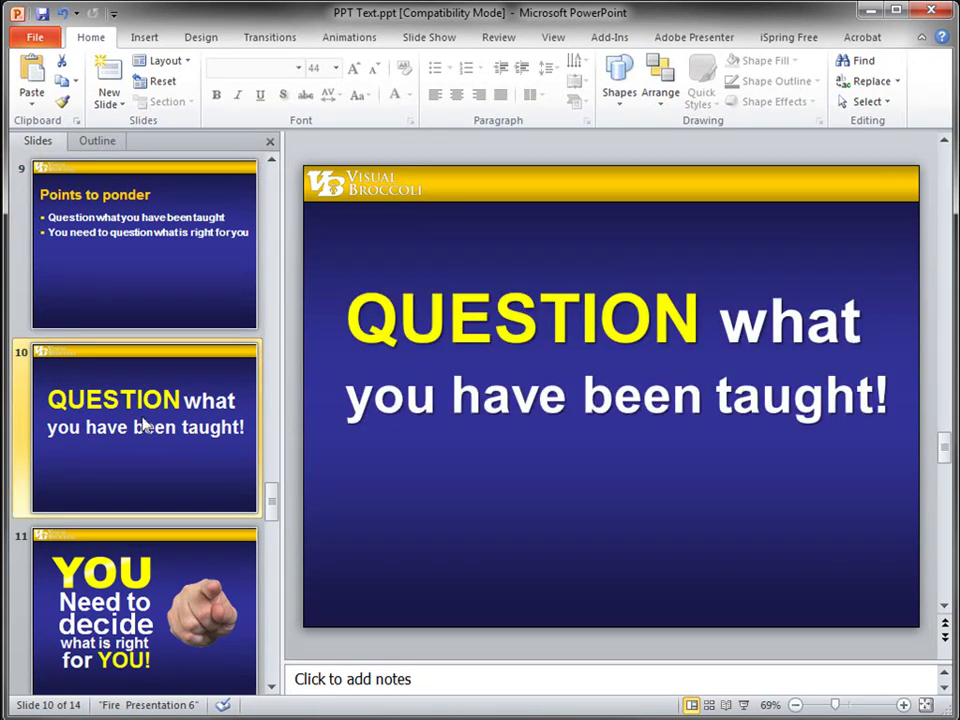
key("Down")
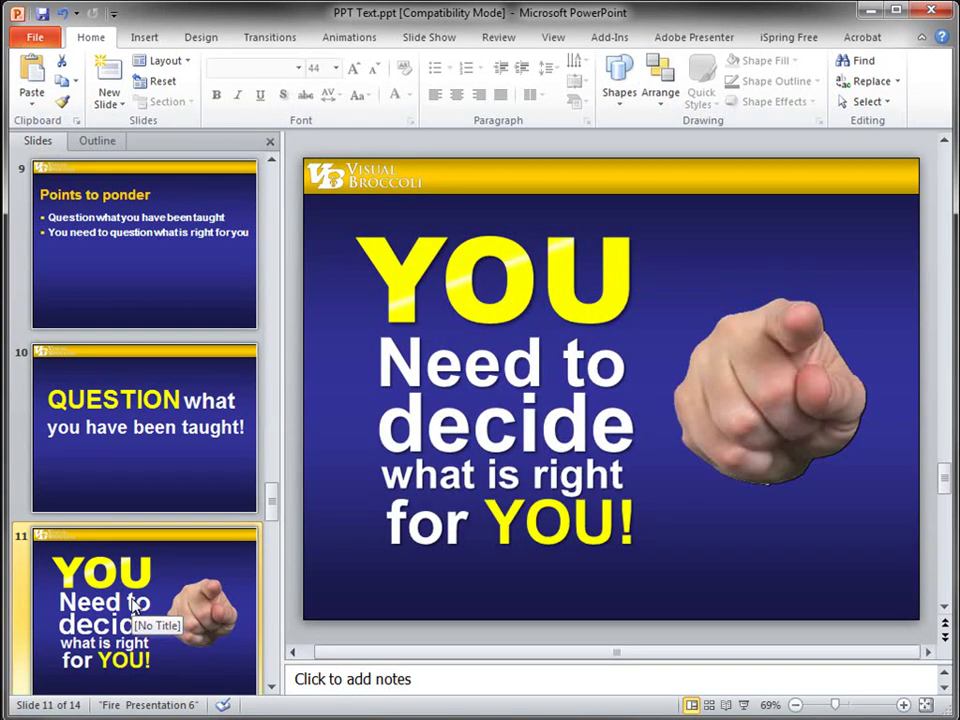
scroll(131, 600, "down", 1)
scroll(148, 500, "up", 3)
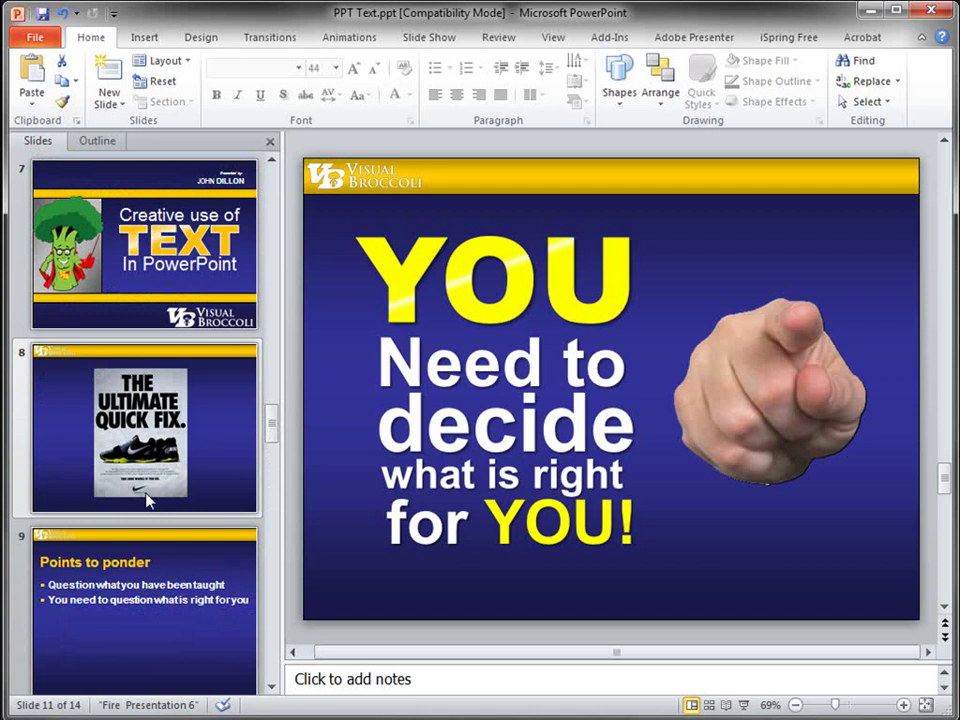
scroll(148, 500, "up", 5)
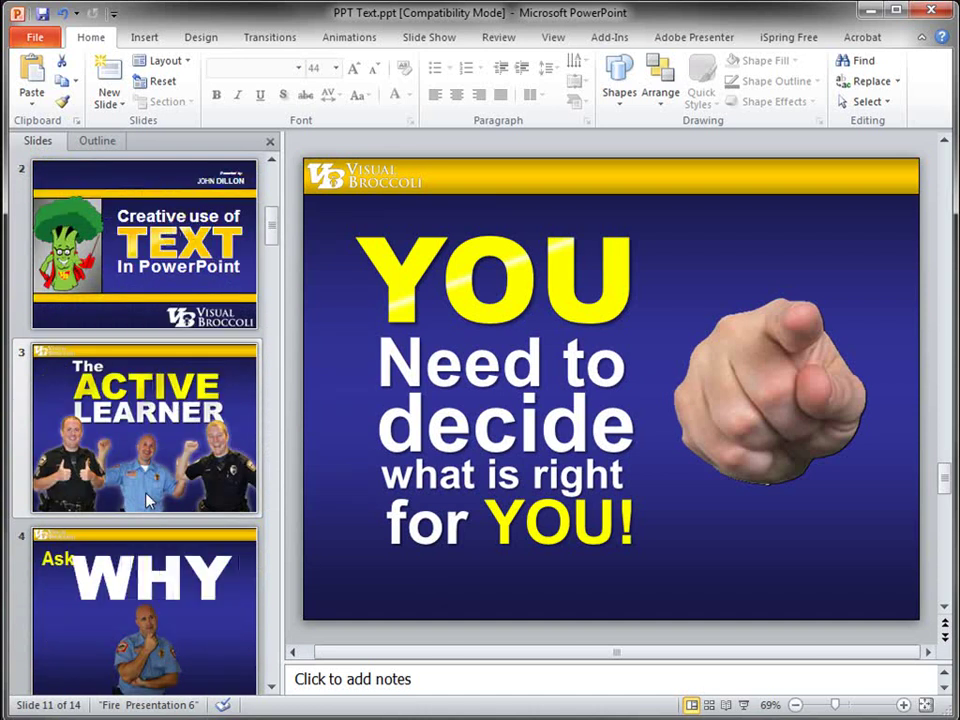